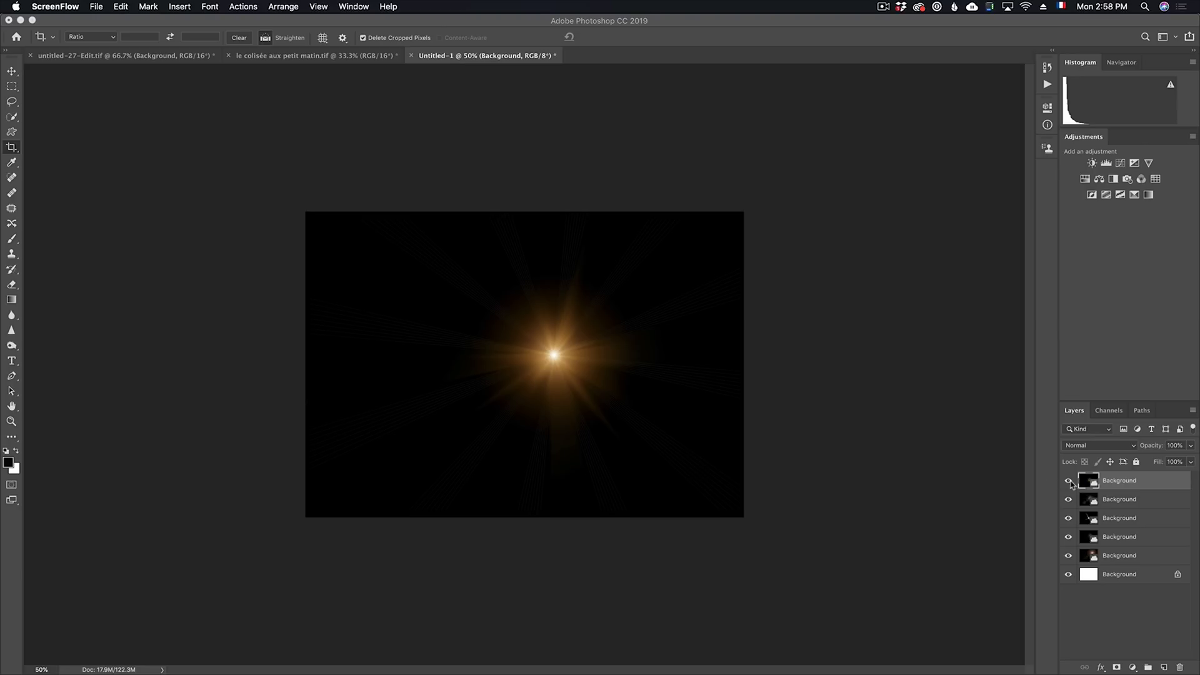
# Show the Libraries panel and switch to the PhotoSerge Sky Premium Collection library
pyautogui.click(870, 445)
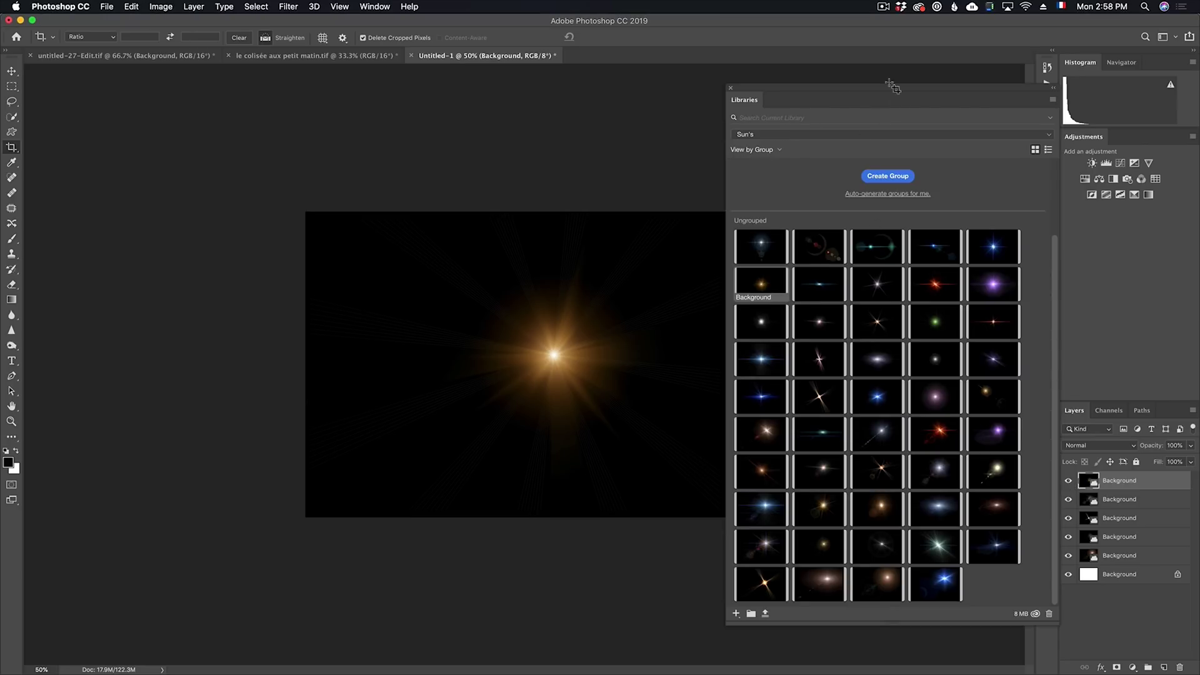
pyautogui.moveTo(894, 88); pyautogui.dragTo(851, 95)
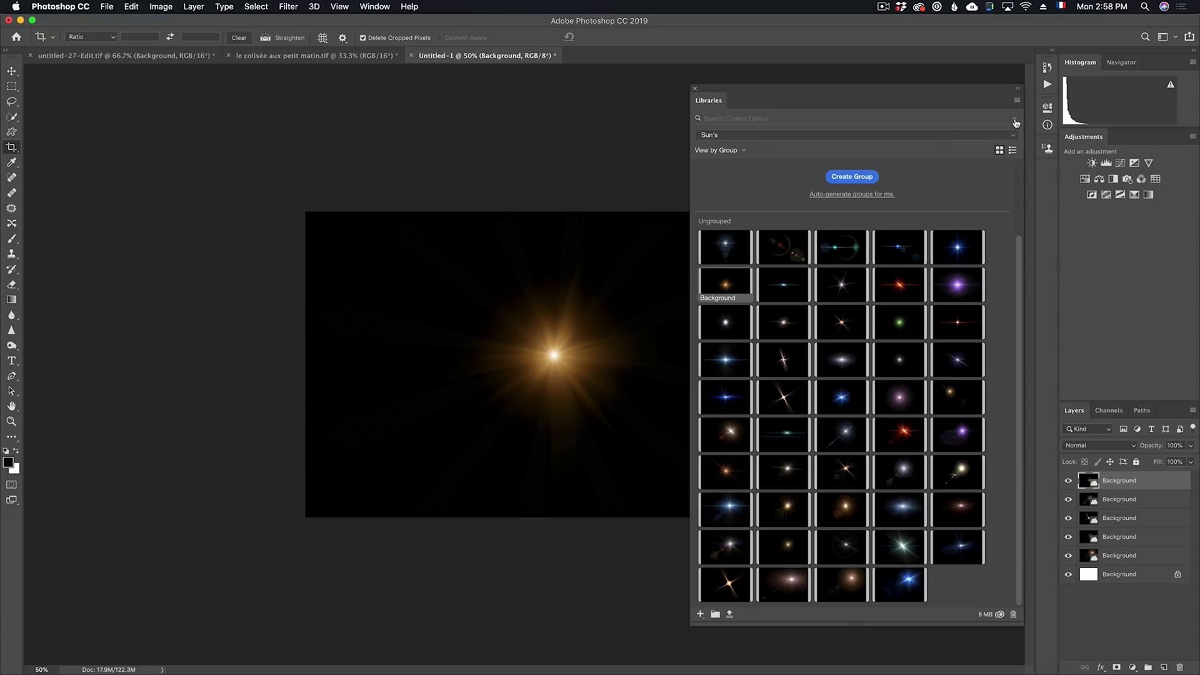
pyautogui.click(1015, 119)
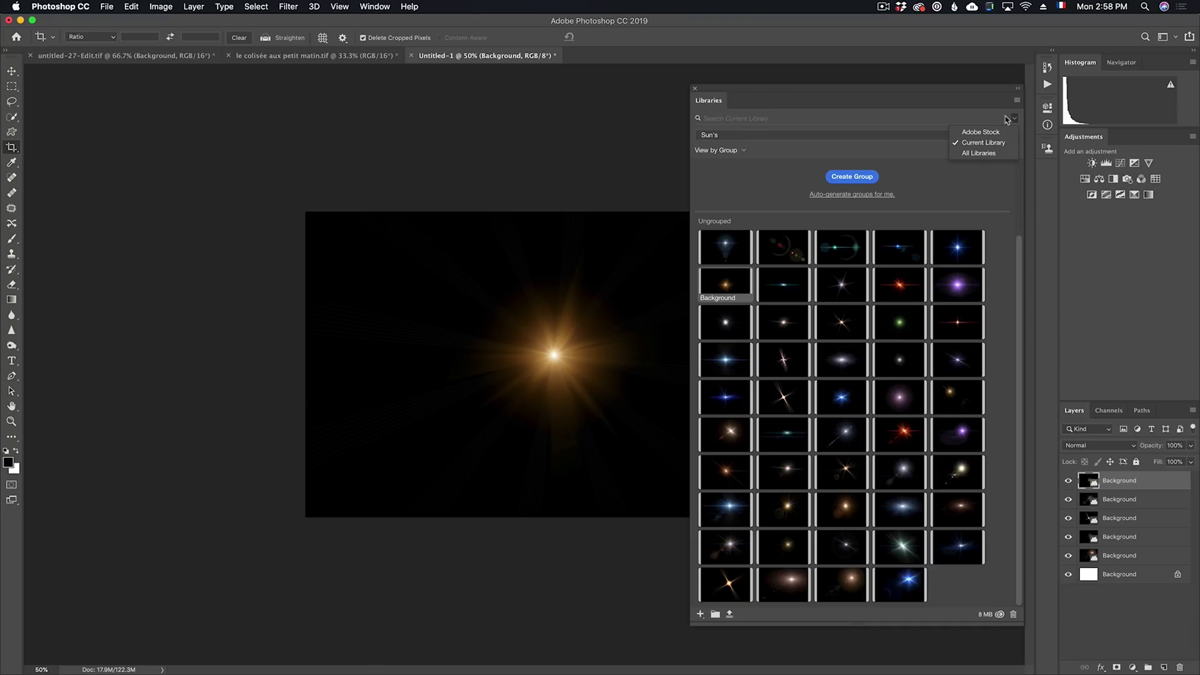
pyautogui.click(1007, 119)
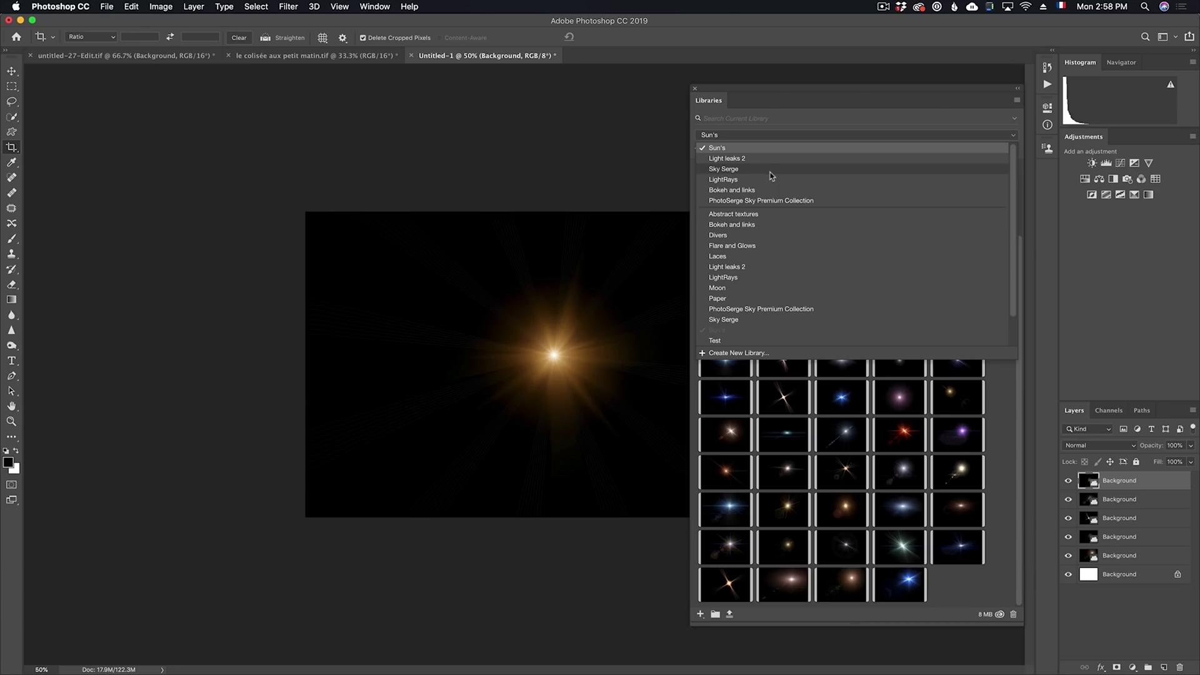
pyautogui.click(803, 201)
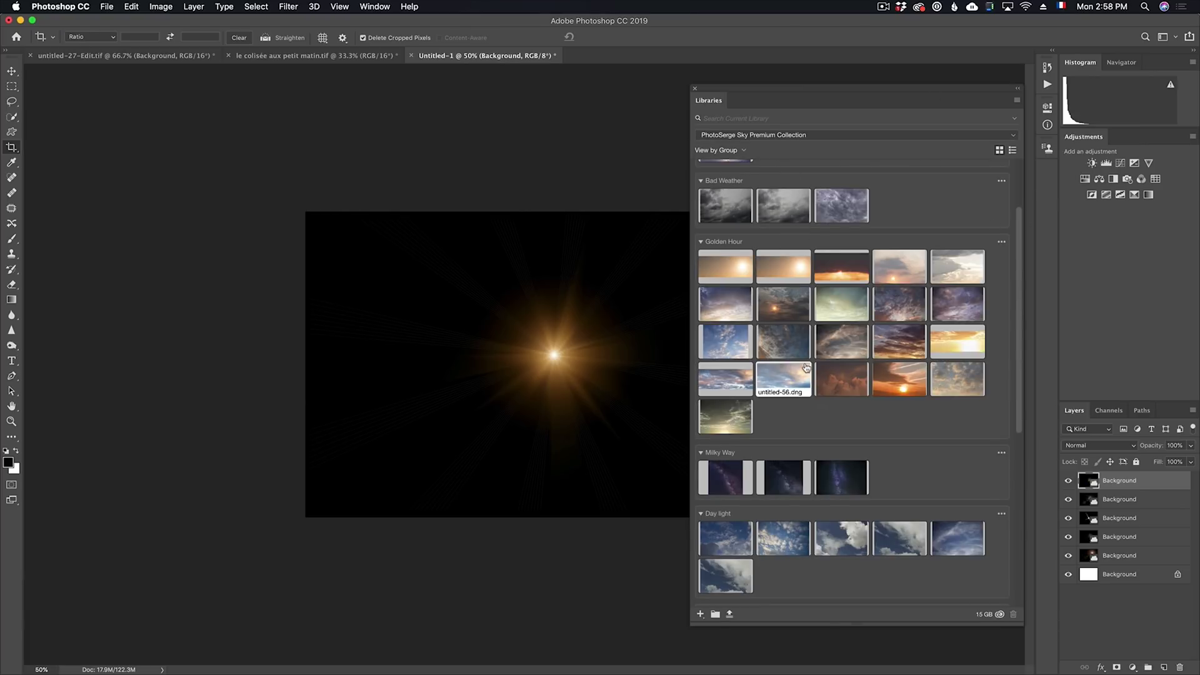
# Create a new library named Sun Serge
pyautogui.click(828, 138)
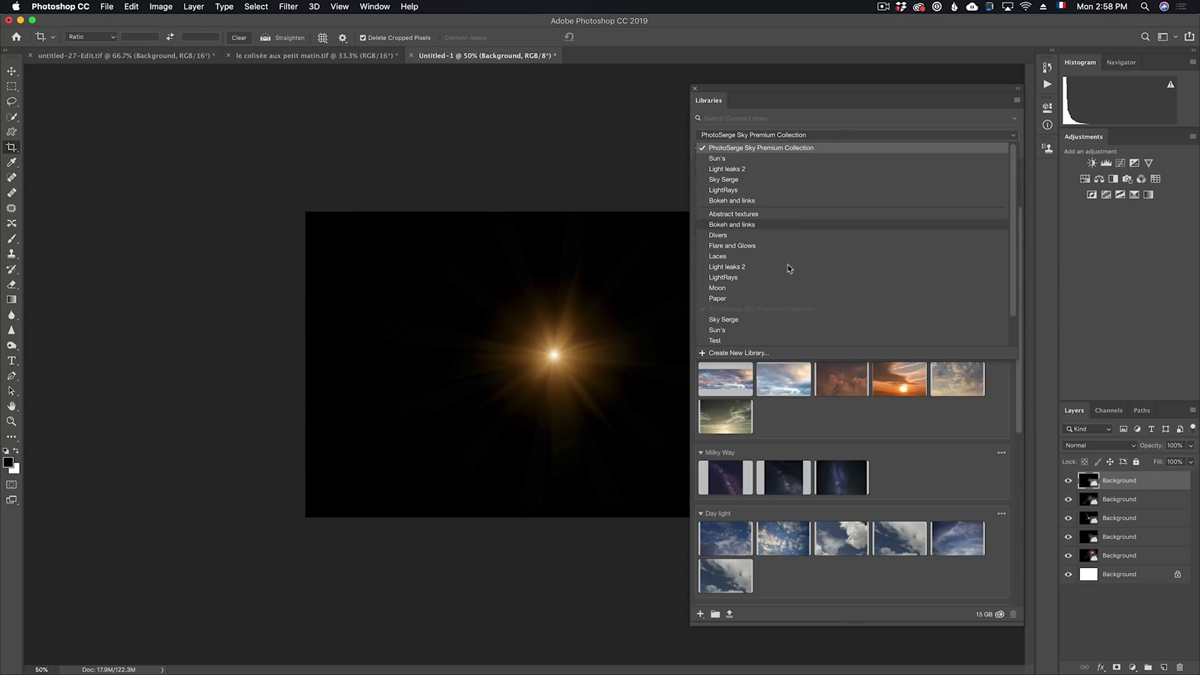
pyautogui.click(758, 354)
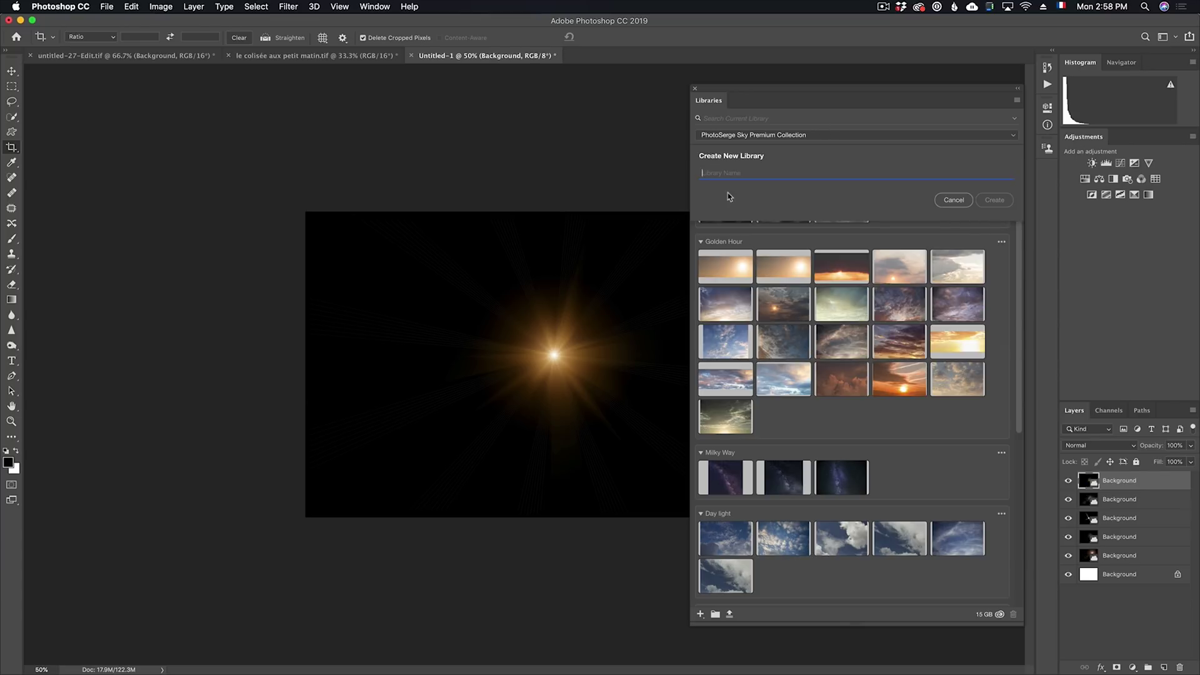
pyautogui.write('Sun Serge')
pyautogui.click(985, 203)
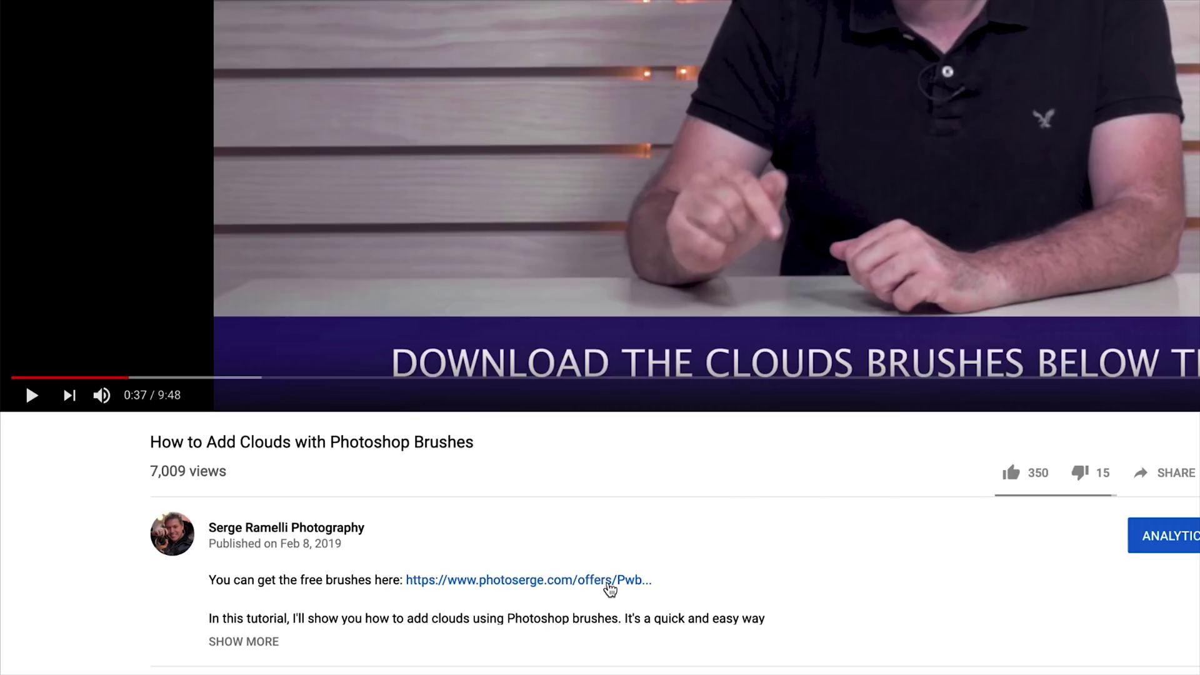
# Follow the photoserge.com link from the video description and sign up for the free clouds brushes download
pyautogui.click(607, 581)
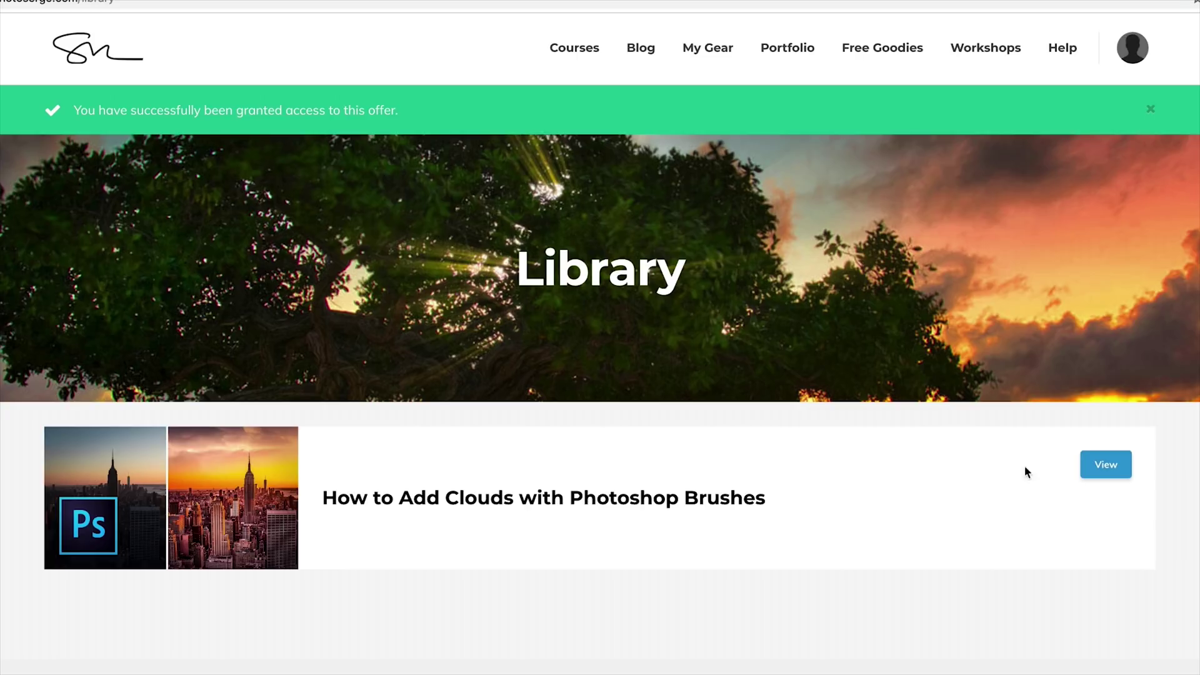
pyautogui.click(1112, 466)
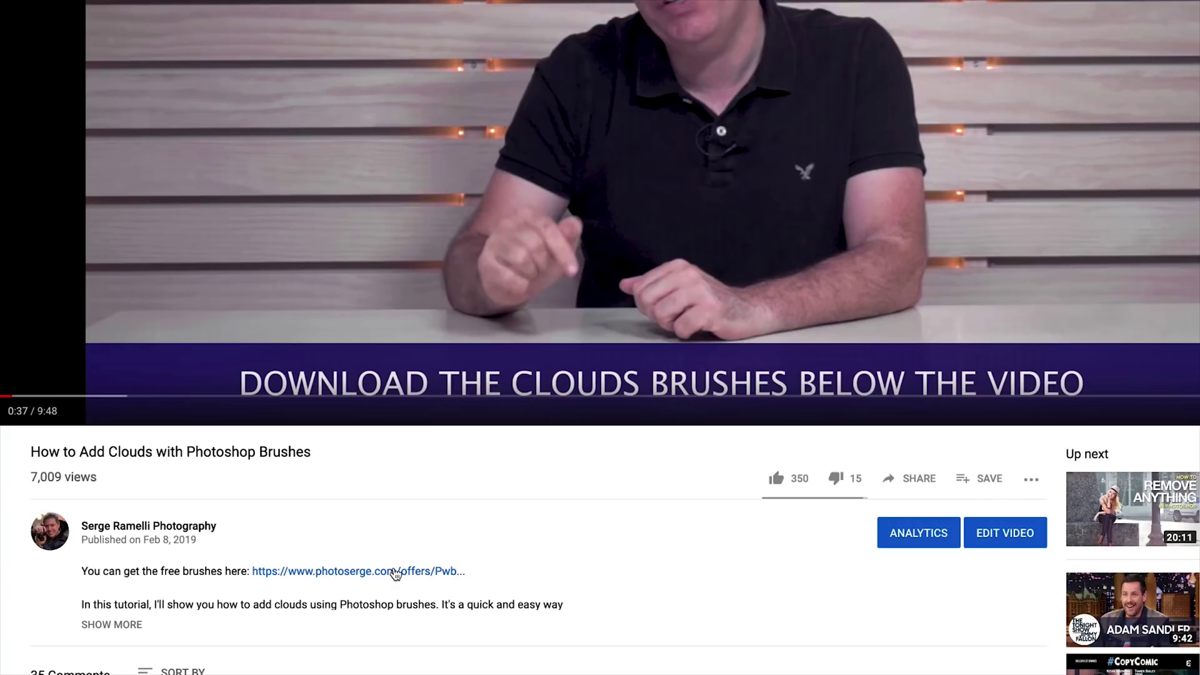
pyautogui.click(392, 570)
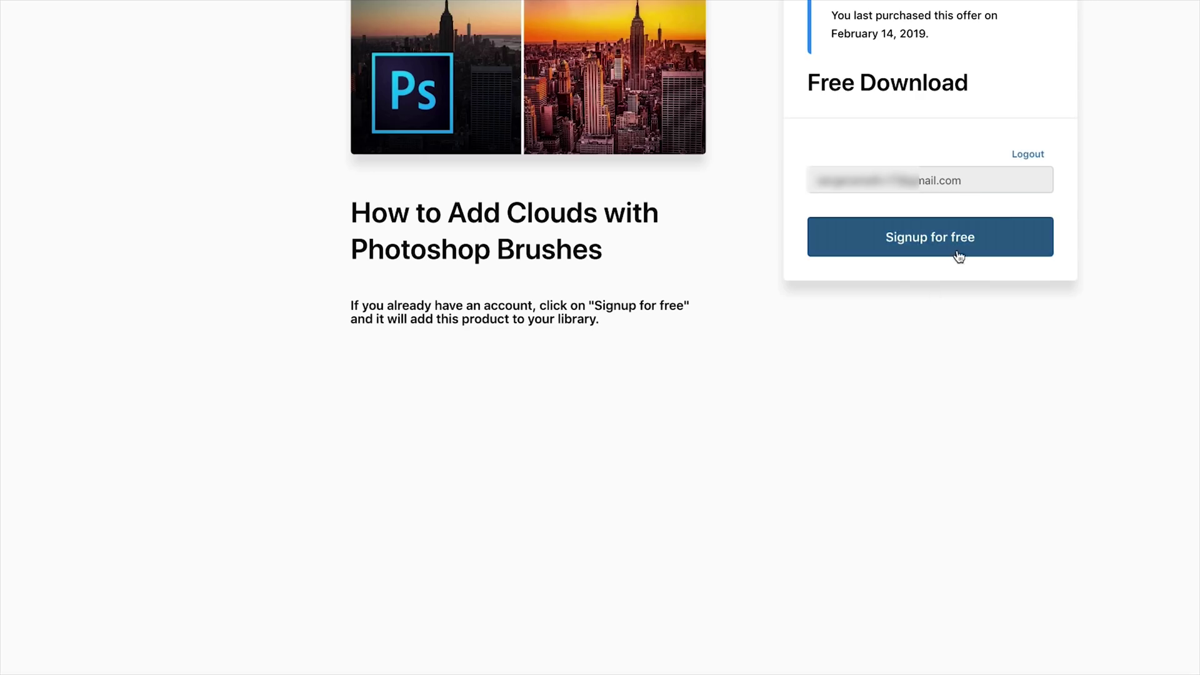
pyautogui.click(951, 248)
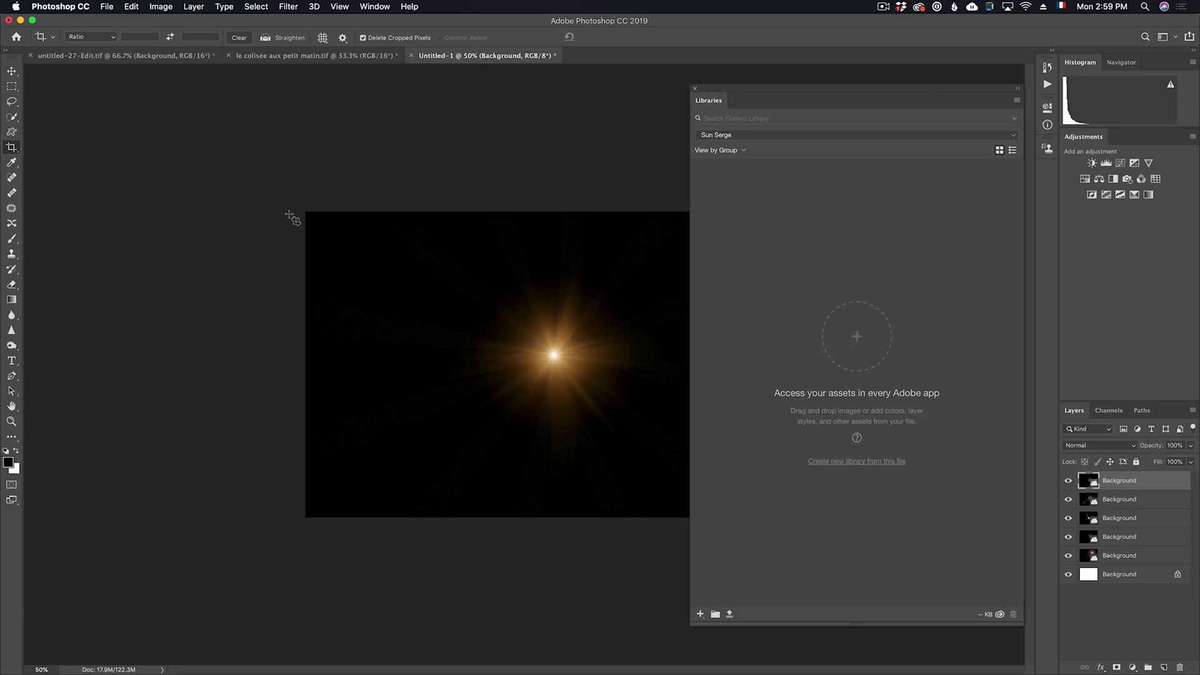
# From Finder, open the five flare PNGs, Bright Sun.png through Sun.png, in Adobe Photoshop CC 2019
pyautogui.press('super+Tab')
pyautogui.press('super+Tab')
pyautogui.press('super+Tab')
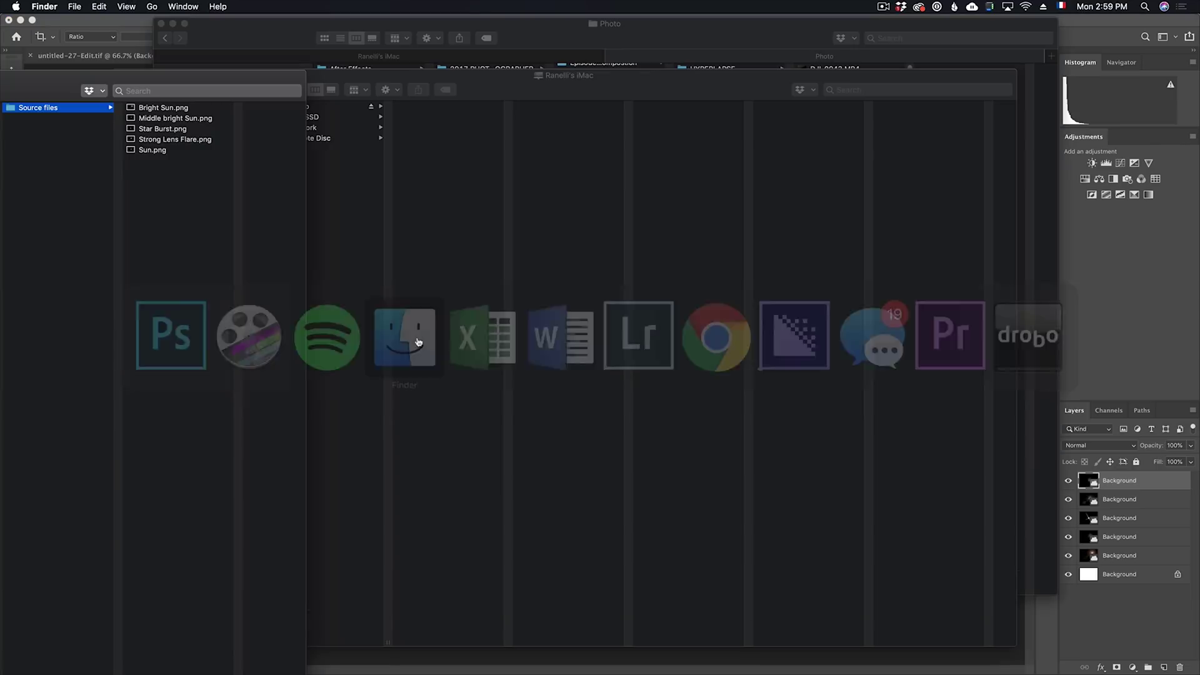
pyautogui.click(157, 107)
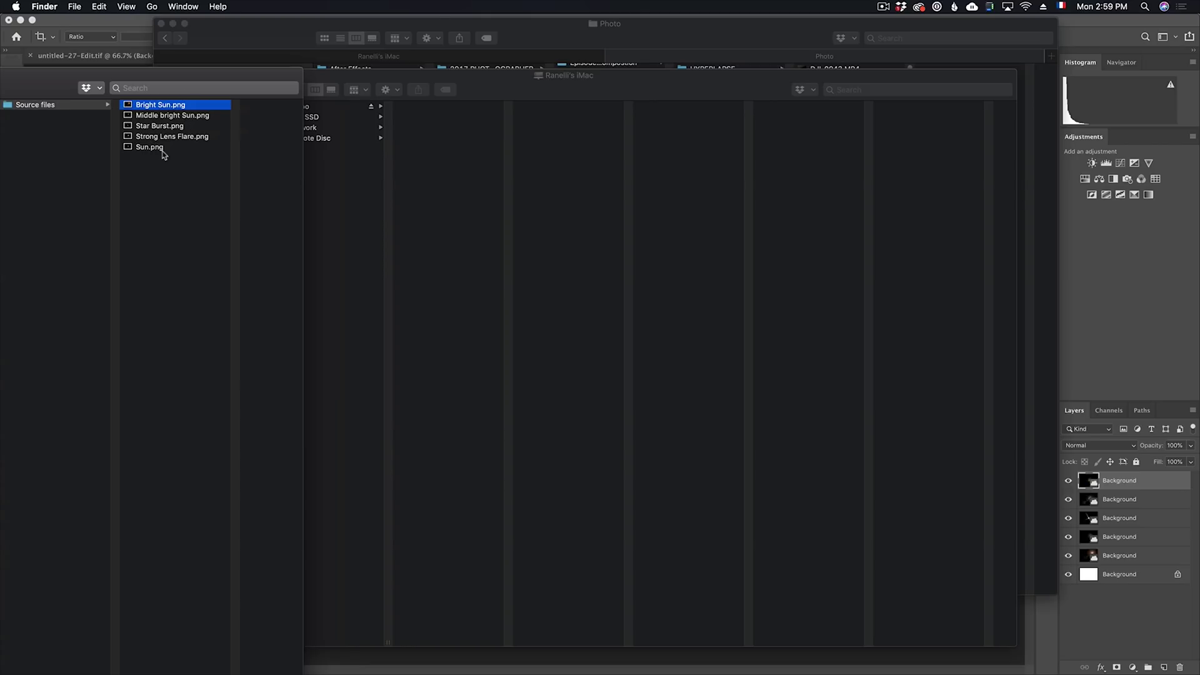
pyautogui.keyDown('shift'); pyautogui.click(87, 153); pyautogui.keyUp('shift')
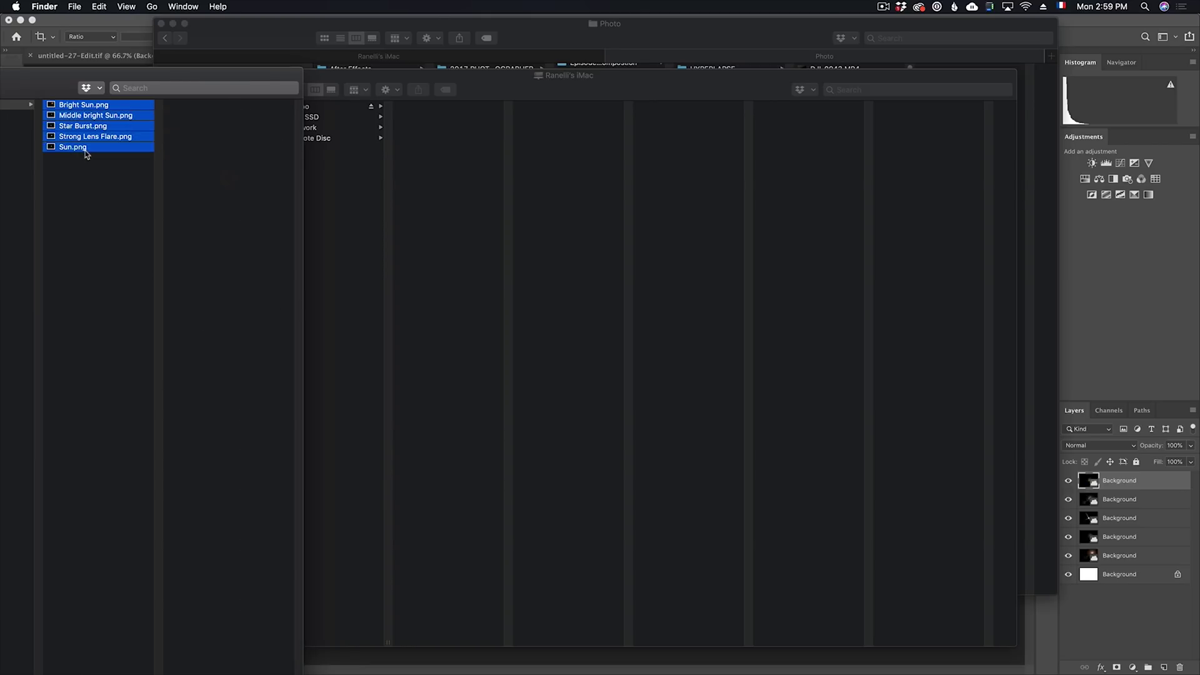
pyautogui.rightClick(92, 153)
pyautogui.moveTo(232, 184)
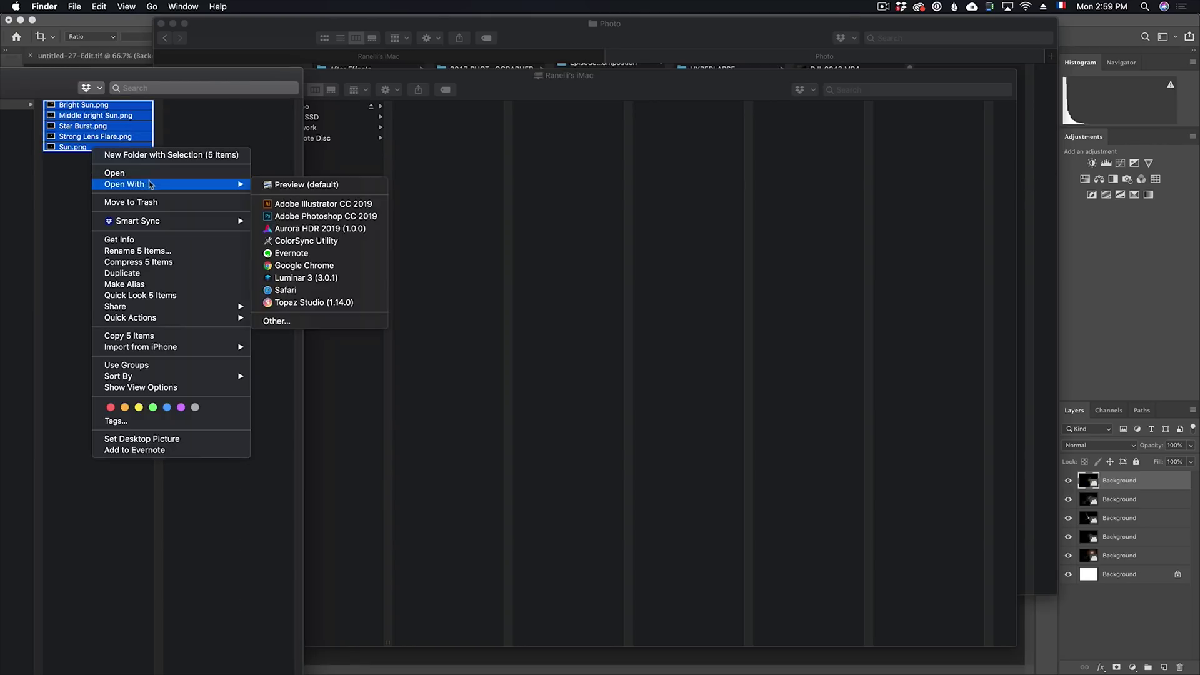
pyautogui.click(309, 215)
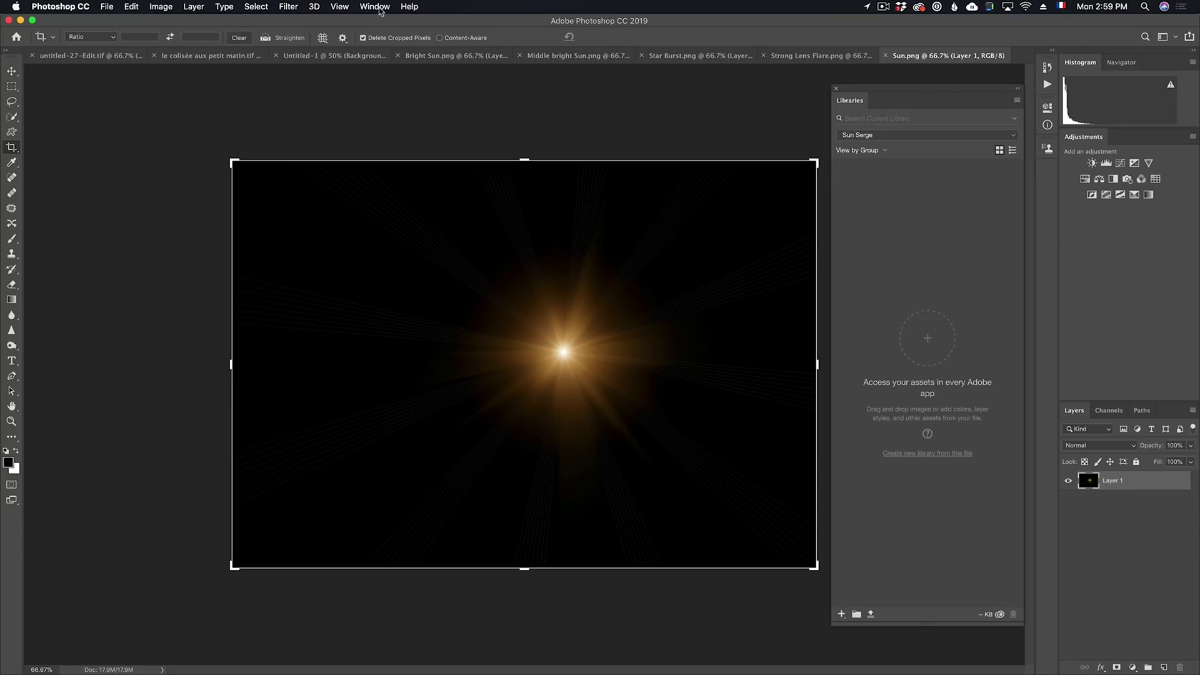
# With the Move tool, add the Sun.png flare to the Sun Serge library and close its document
pyautogui.click(380, 10)
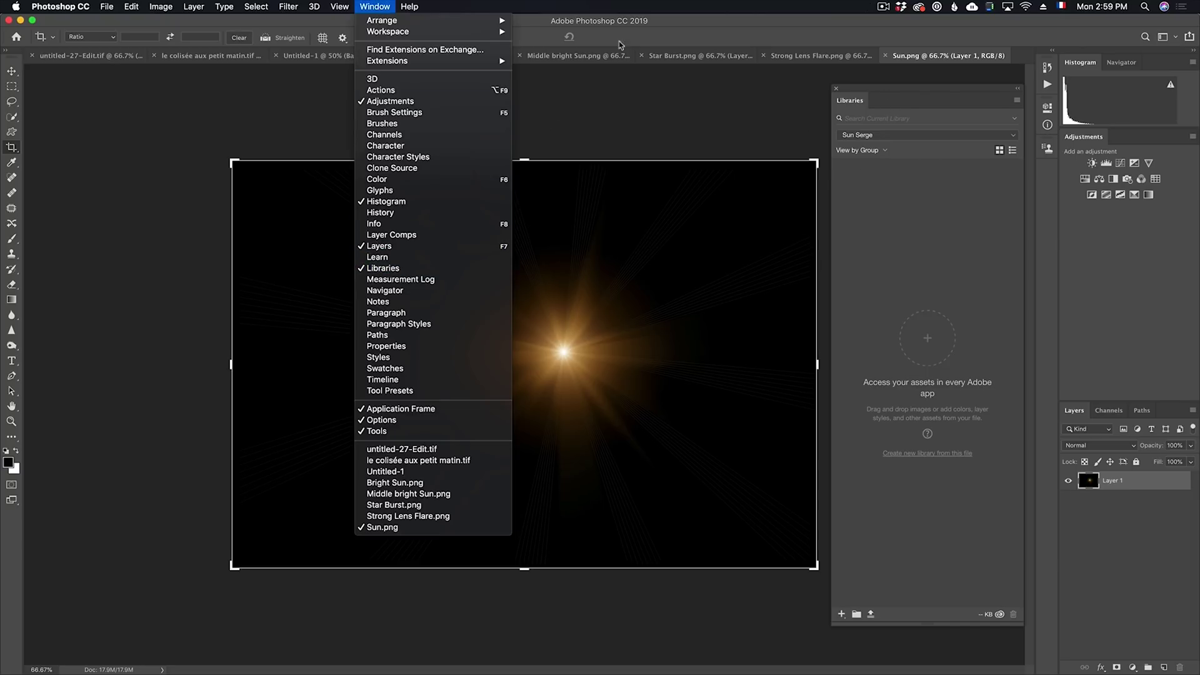
pyautogui.click(685, 22)
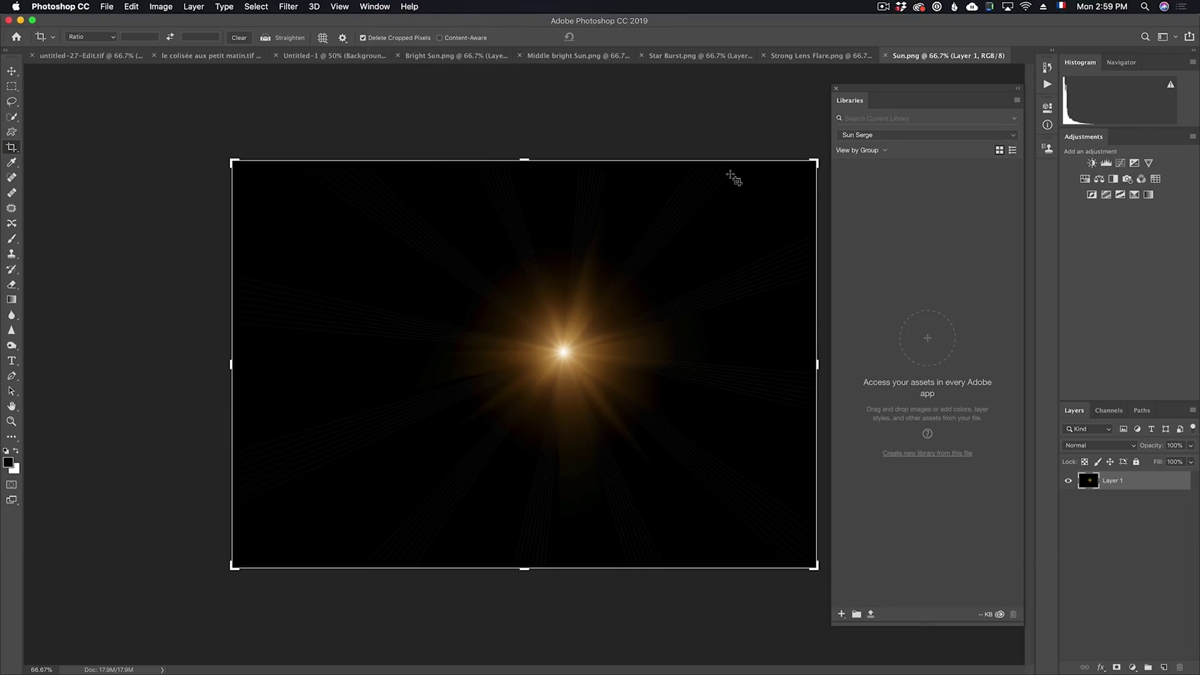
pyautogui.click(11, 72)
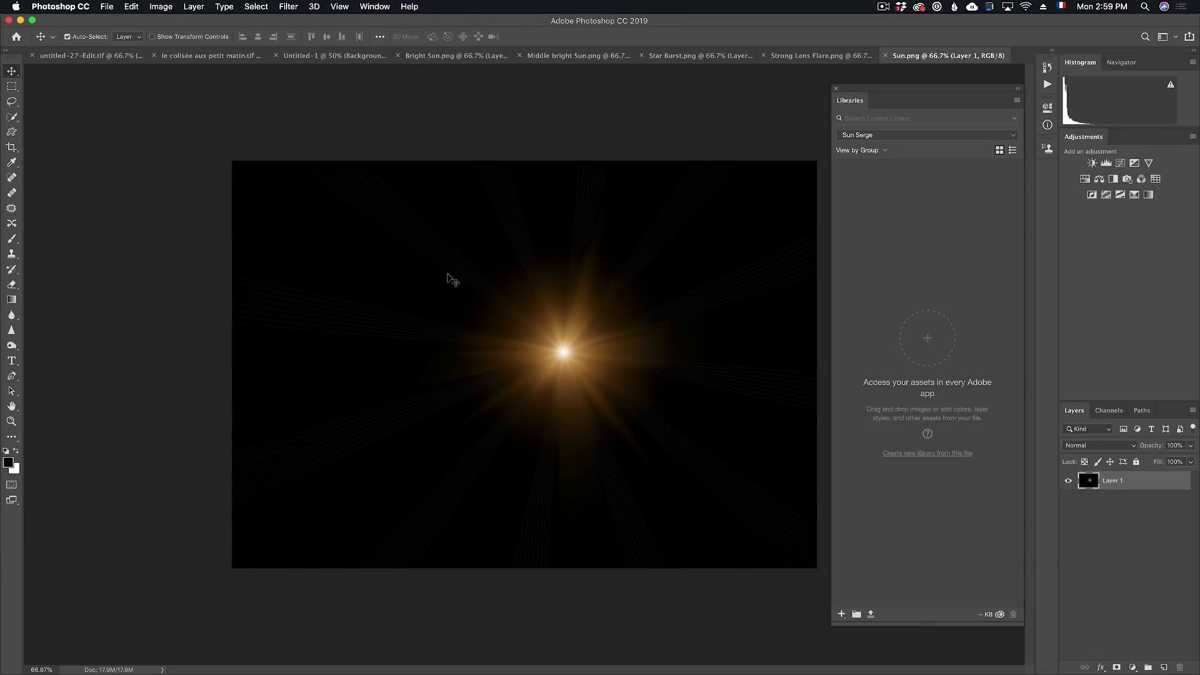
pyautogui.moveTo(586, 348); pyautogui.dragTo(944, 346)
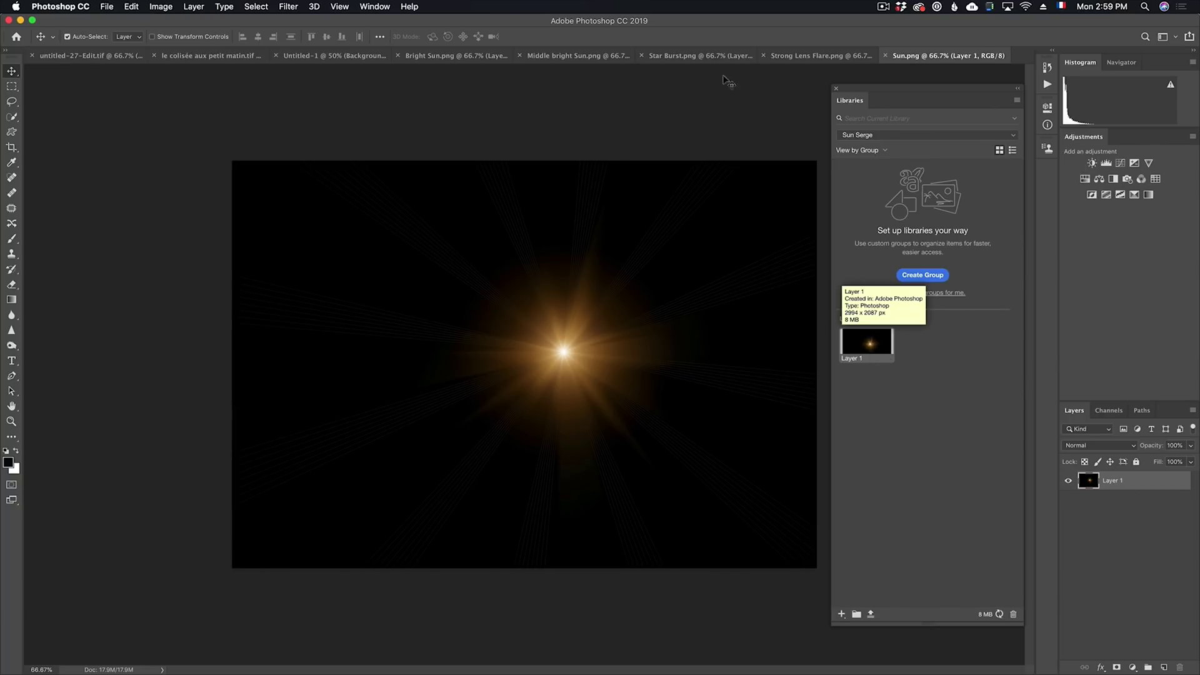
pyautogui.click(106, 7)
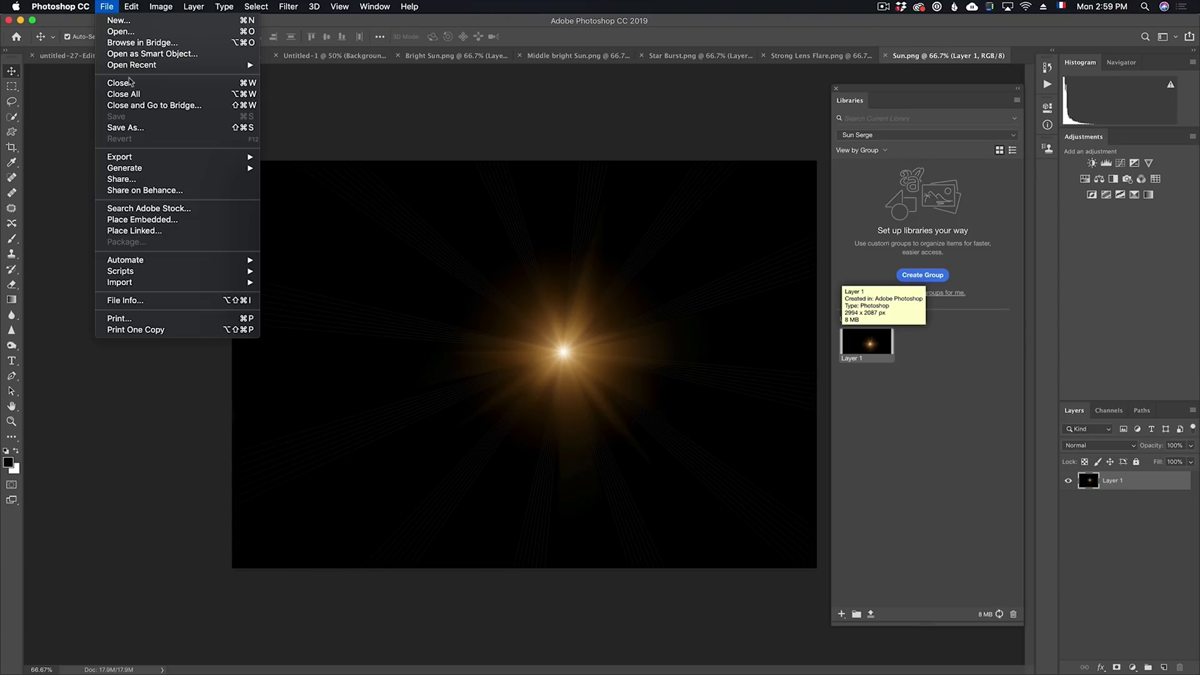
pyautogui.click(128, 83)
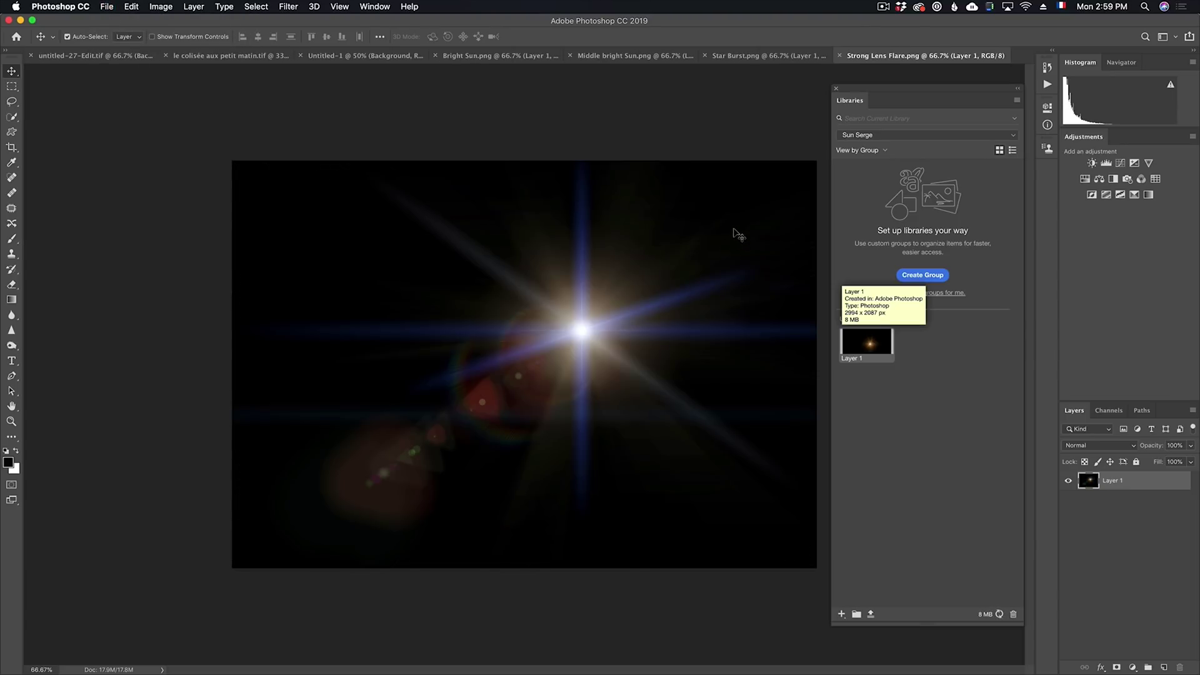
# Add the remaining four flares to the library, closing each document and discarding Untitled-1 unsaved
pyautogui.moveTo(558, 301); pyautogui.dragTo(869, 344)
pyautogui.press('super+w')
pyautogui.moveTo(468, 313); pyautogui.dragTo(866, 381)
pyautogui.press('super+w')
pyautogui.moveTo(1086, 460); pyautogui.dragTo(925, 381)
pyautogui.press('super+w')
pyautogui.press('super+w')
pyautogui.moveTo(655, 405); pyautogui.dragTo(931, 438)
pyautogui.press('super+w')
pyautogui.click(567, 230)
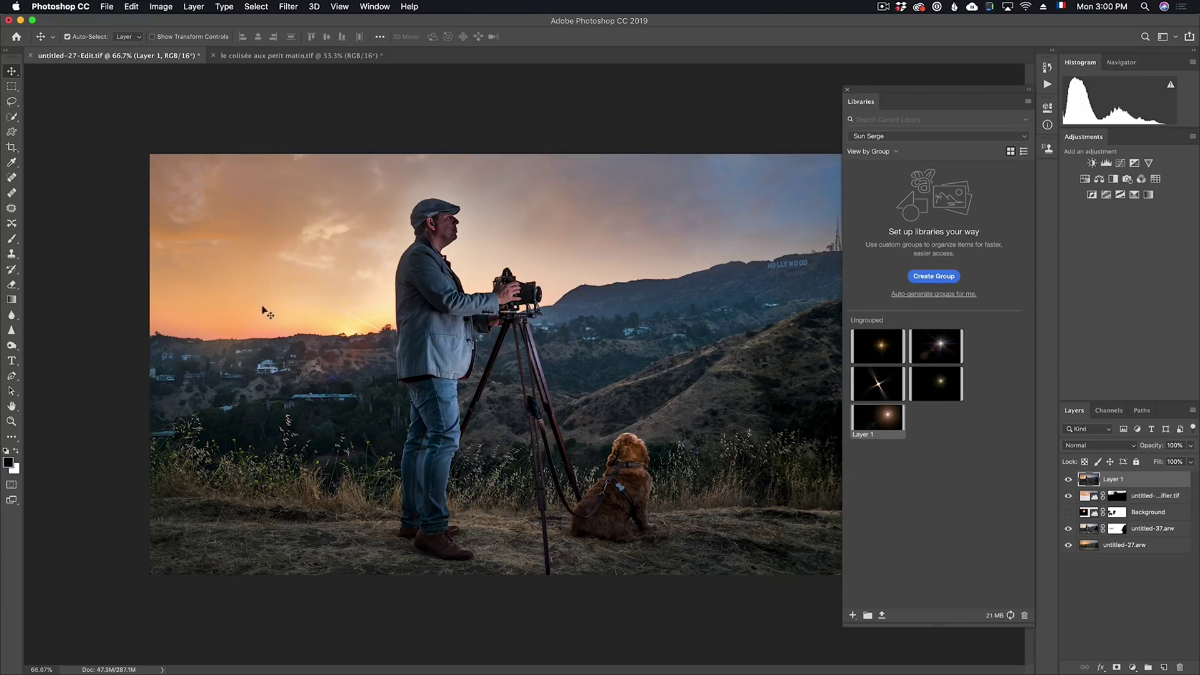
# Open Bright Sun.png in Adobe Photoshop from Finder
pyautogui.press('super+Tab')
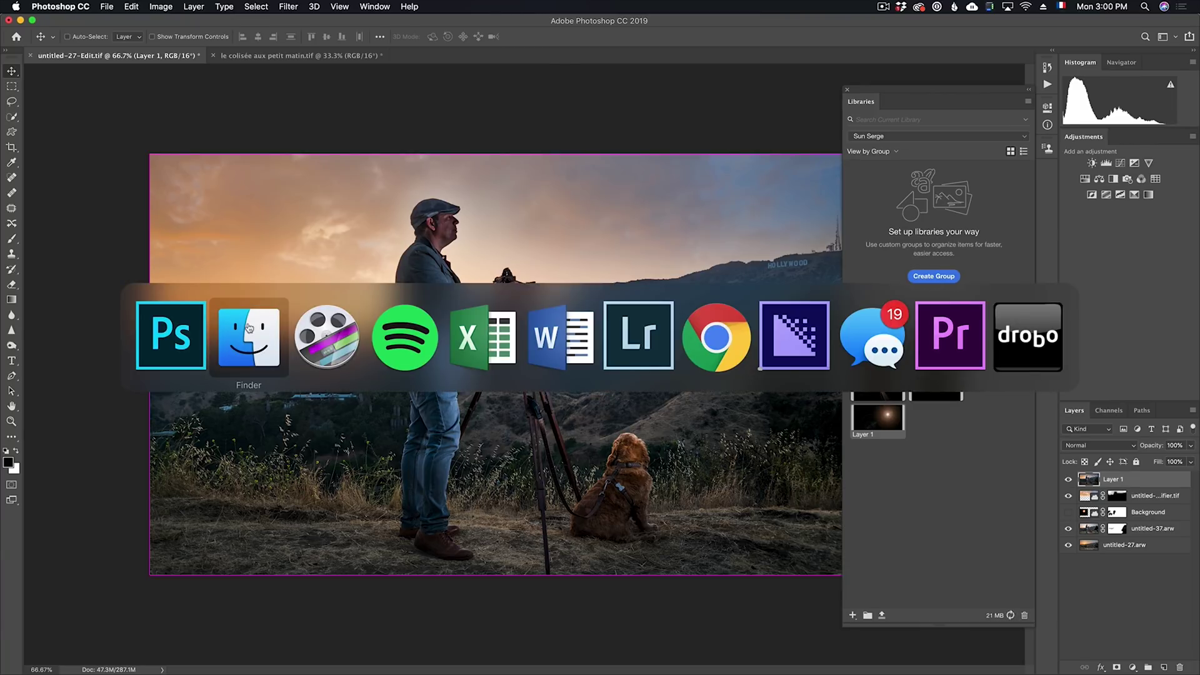
pyautogui.click(250, 328)
pyautogui.rightClick(122, 106)
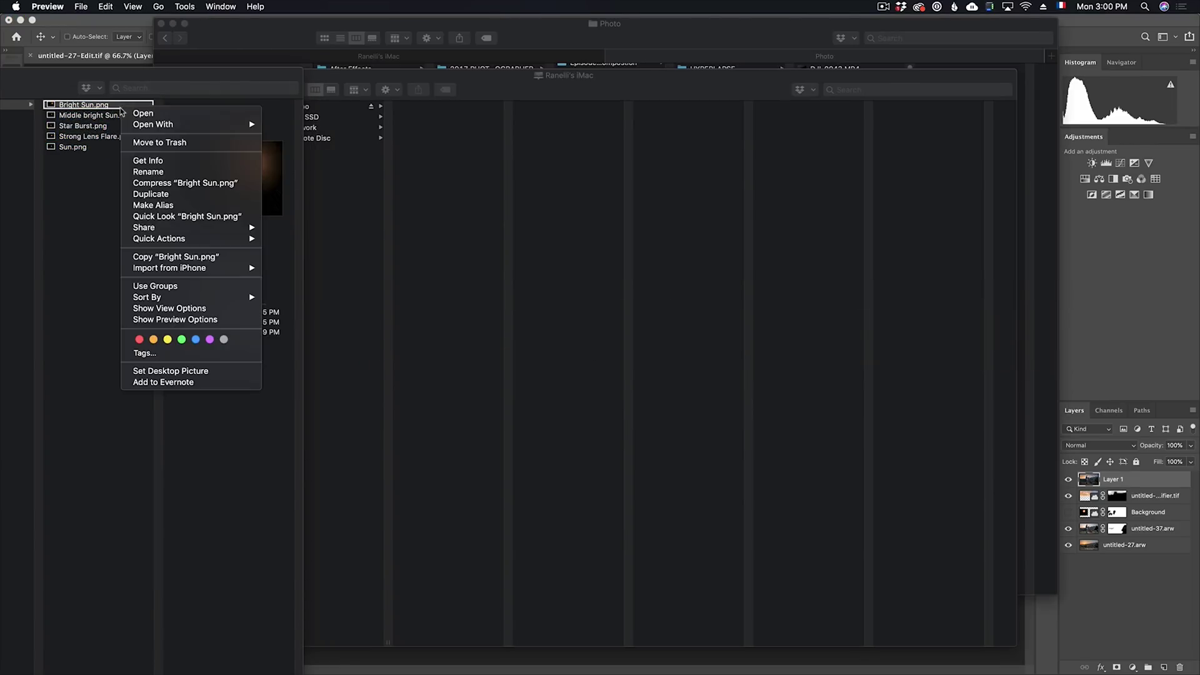
pyautogui.moveTo(199, 129)
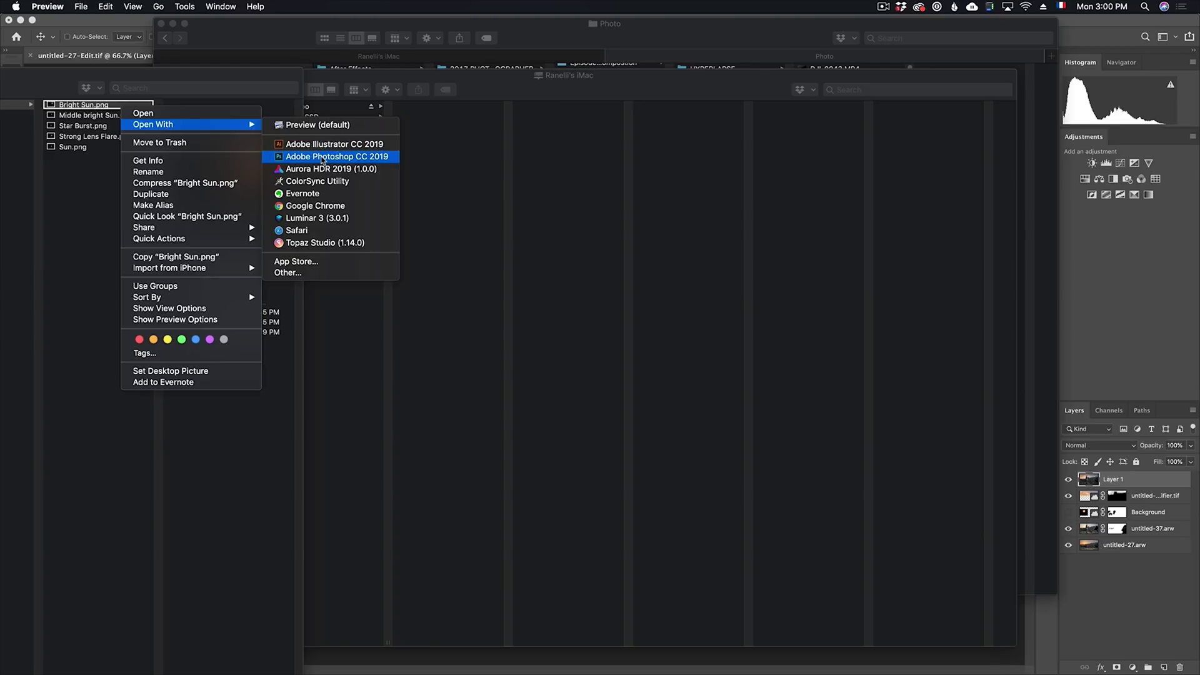
pyautogui.click(321, 157)
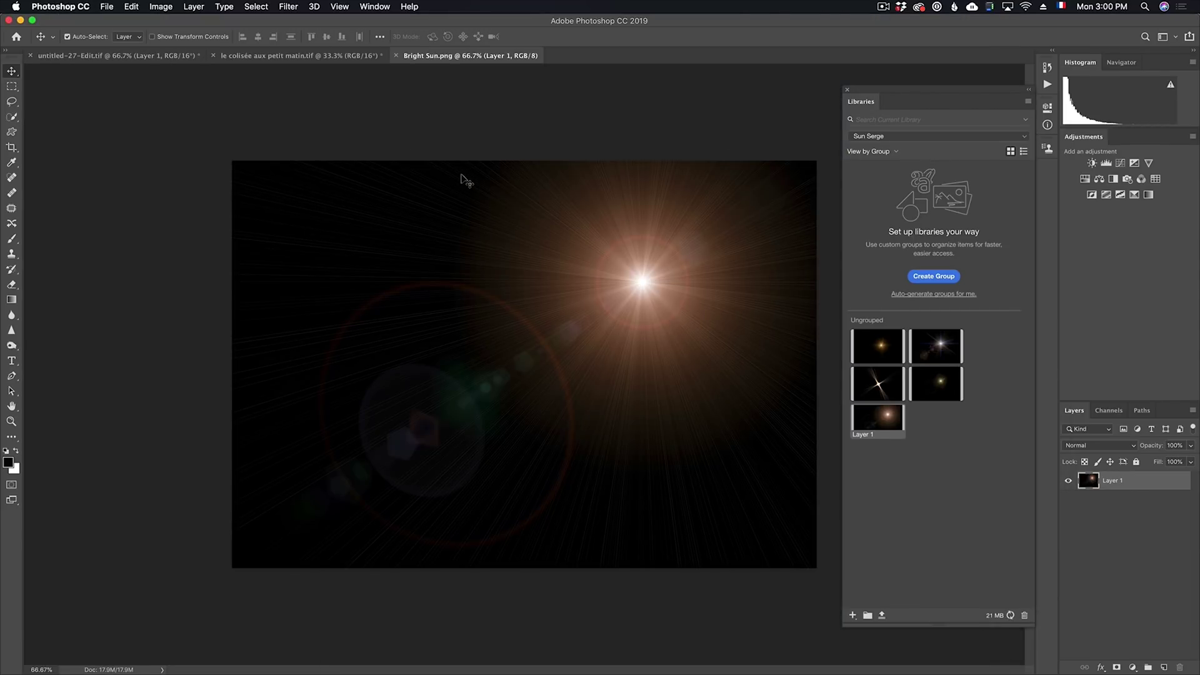
# Drag the bright sun flare into the Hollywood photo, then delete the resulting Layer 2
pyautogui.moveTo(477, 195); pyautogui.dragTo(130, 63)
pyautogui.moveTo(405, 265); pyautogui.dragTo(405, 269)
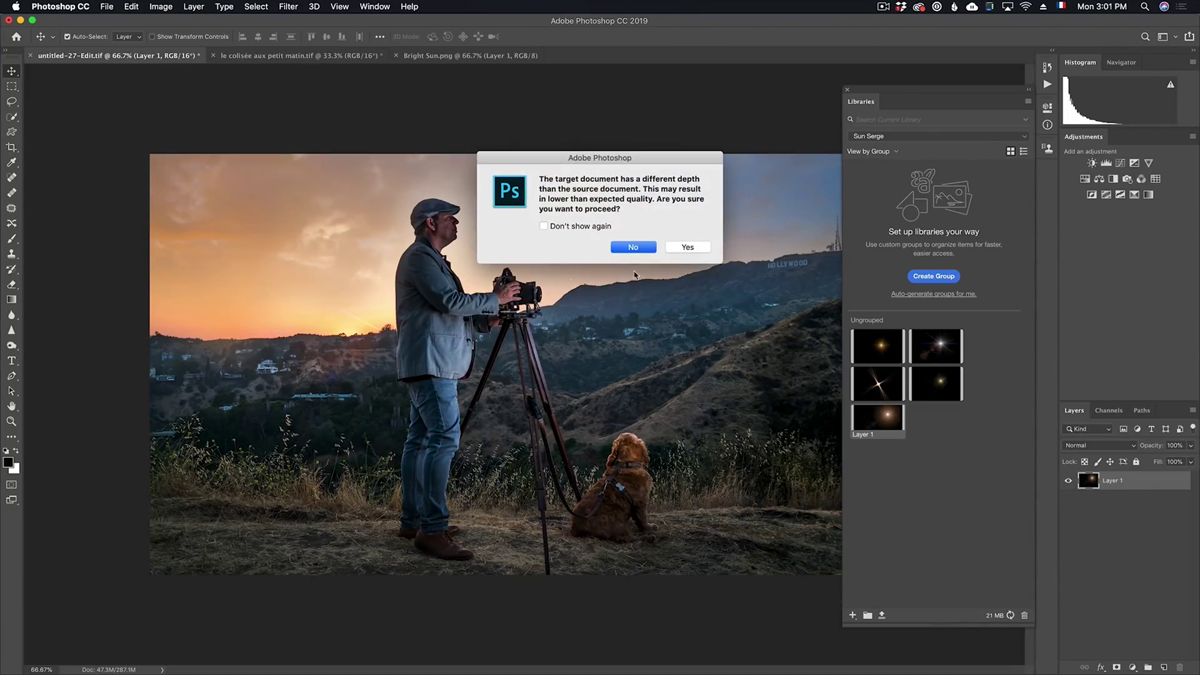
pyautogui.click(687, 247)
pyautogui.click(711, 369)
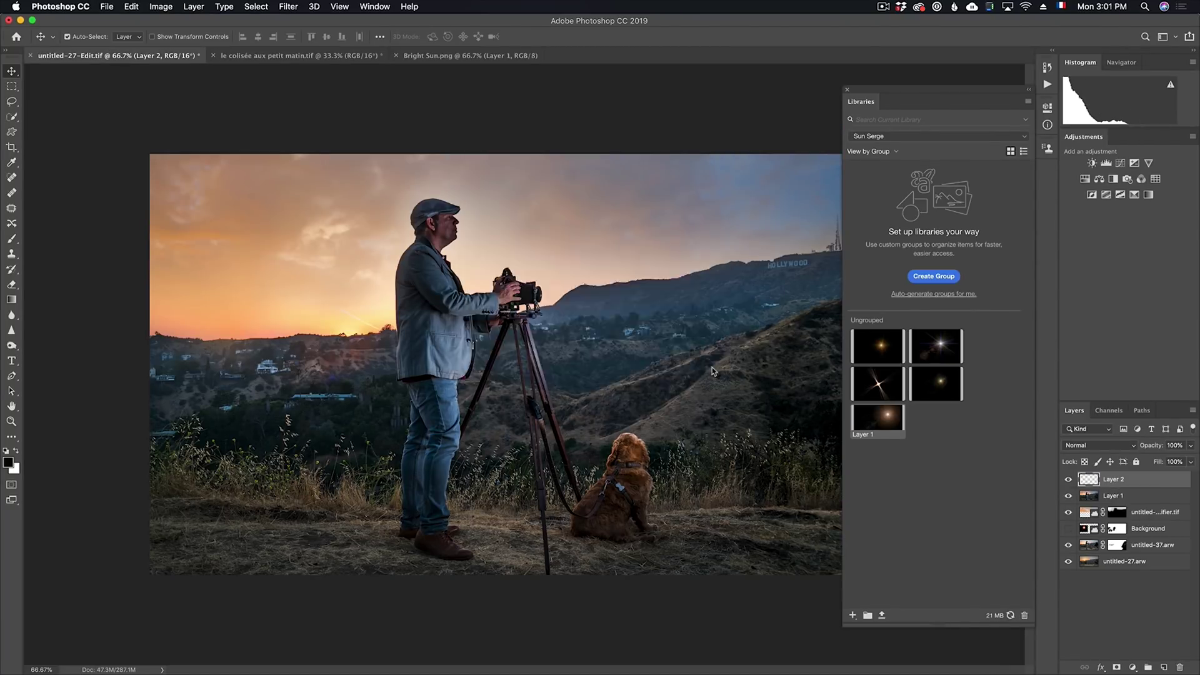
pyautogui.moveTo(539, 293); pyautogui.dragTo(500, 353)
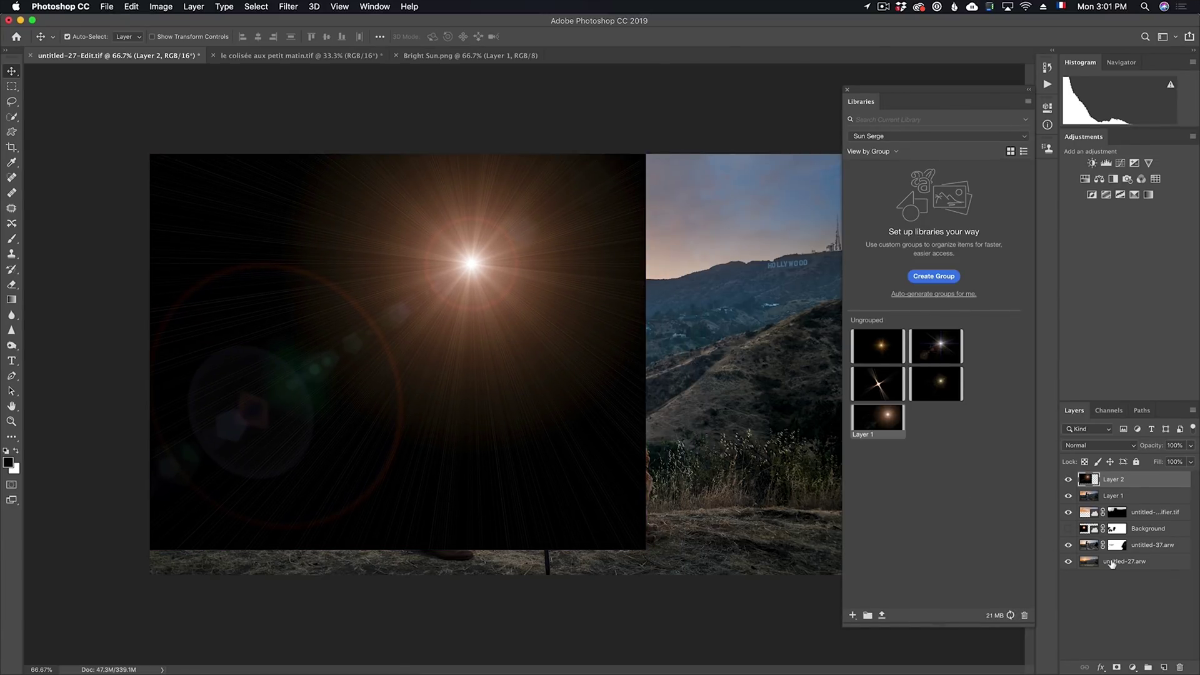
pyautogui.click(1181, 668)
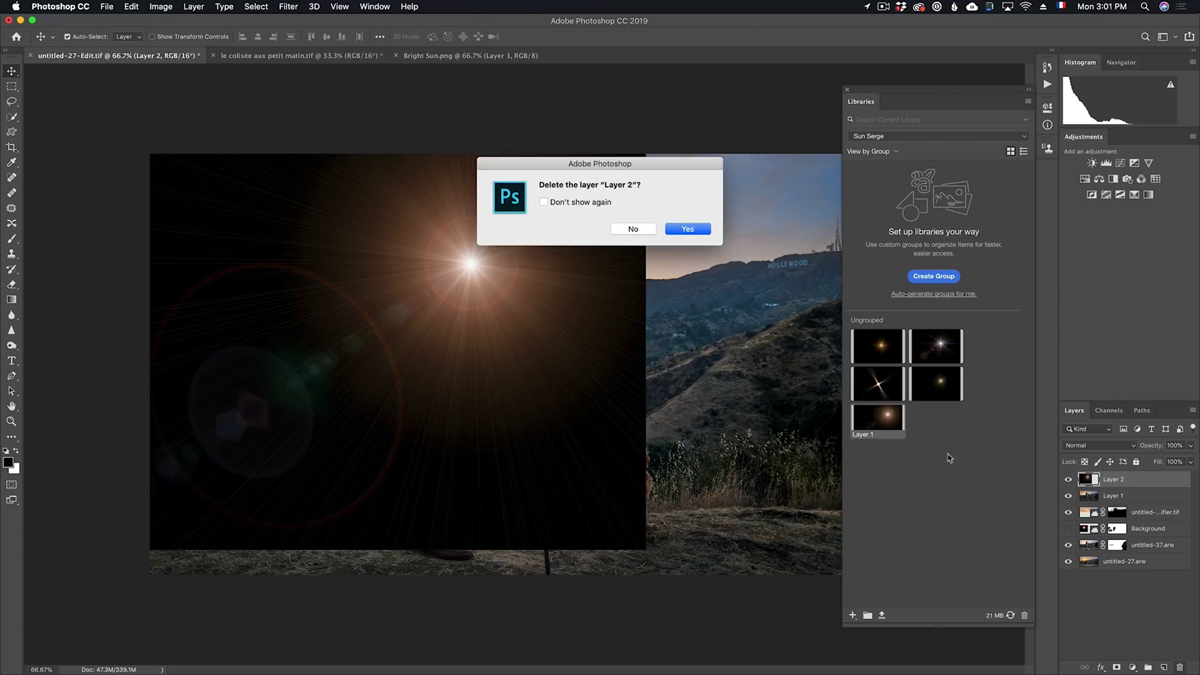
pyautogui.click(689, 230)
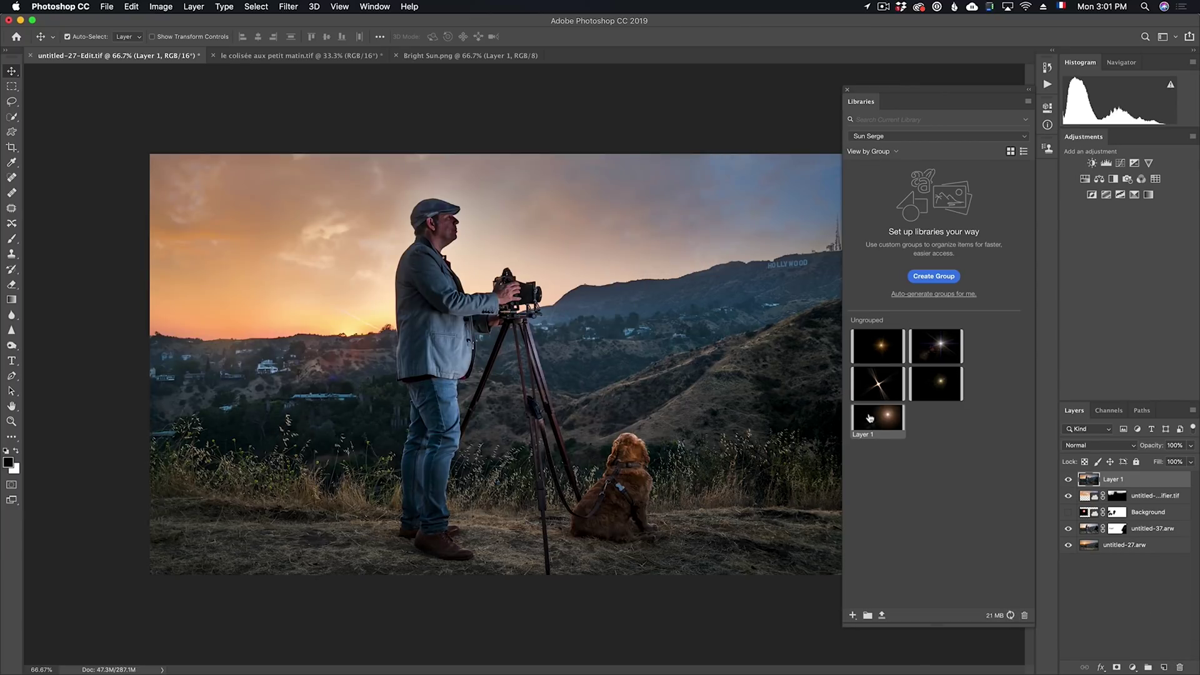
# Place the Library flare in Screen mode on the horizon behind the man and add a layer mask
pyautogui.moveTo(878, 423); pyautogui.dragTo(384, 374)
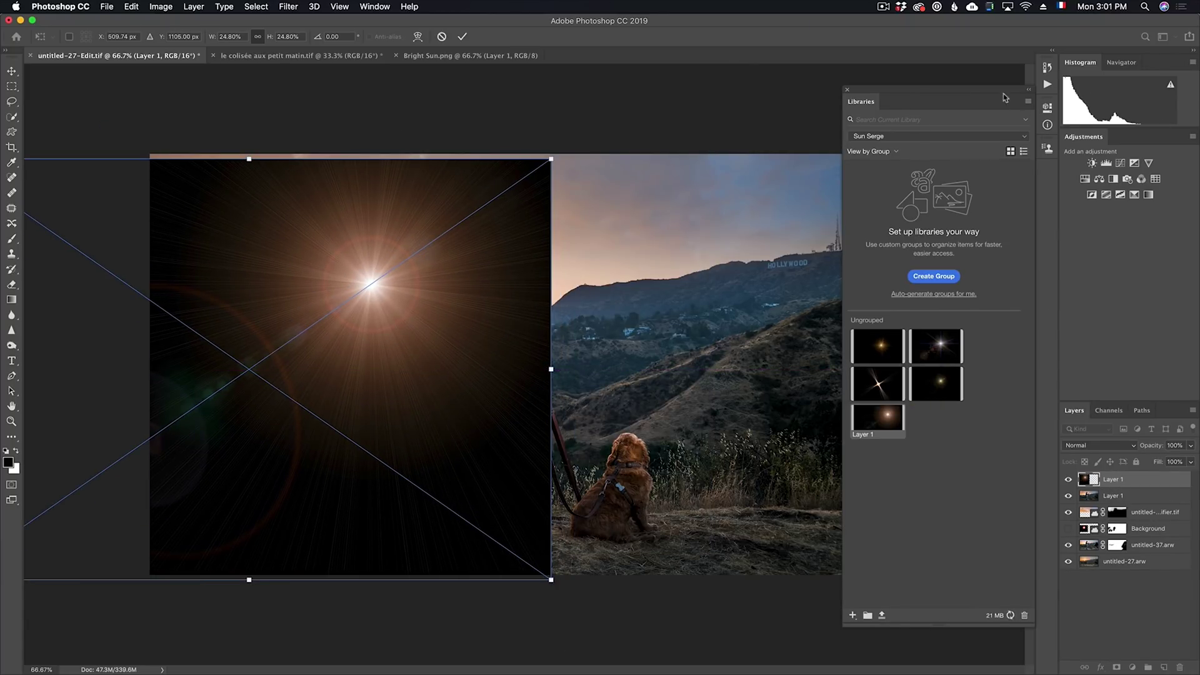
pyautogui.moveTo(908, 98); pyautogui.dragTo(1047, 156)
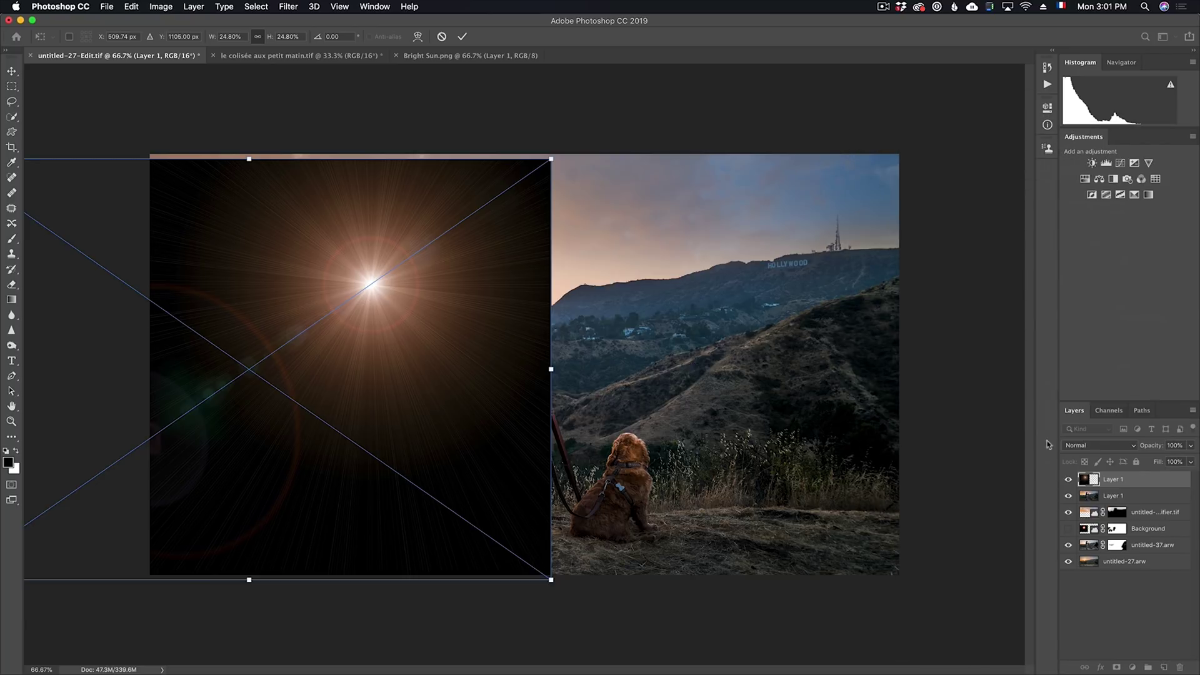
pyautogui.click(1095, 451)
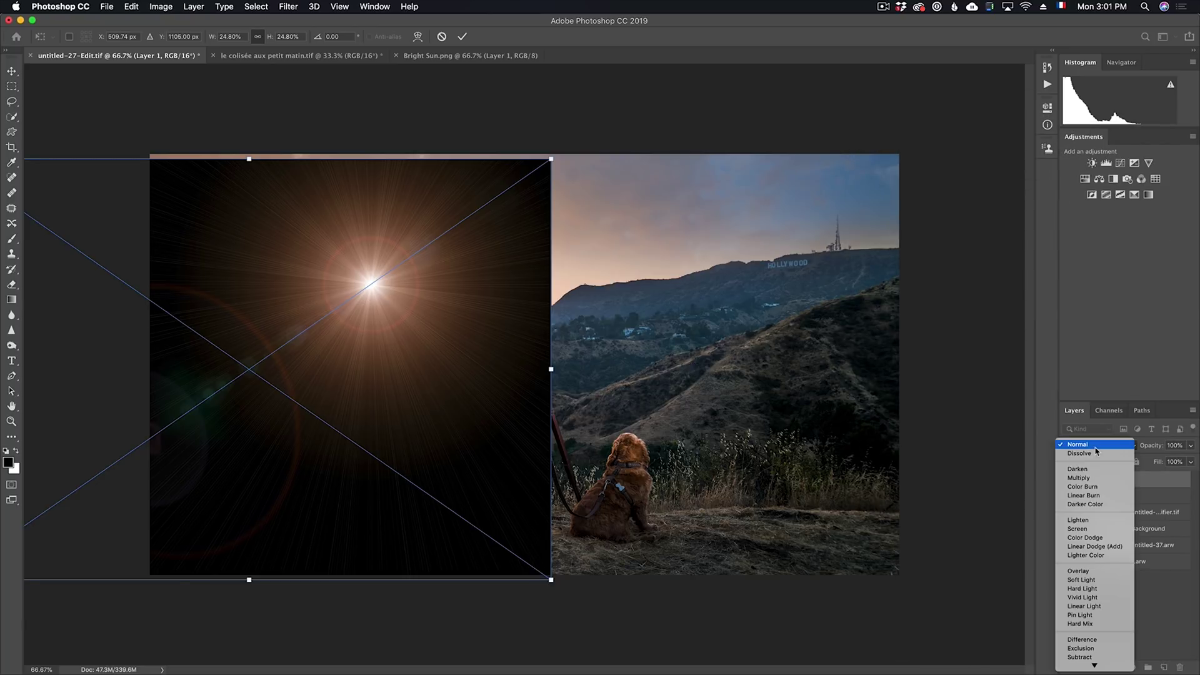
pyautogui.click(1108, 530)
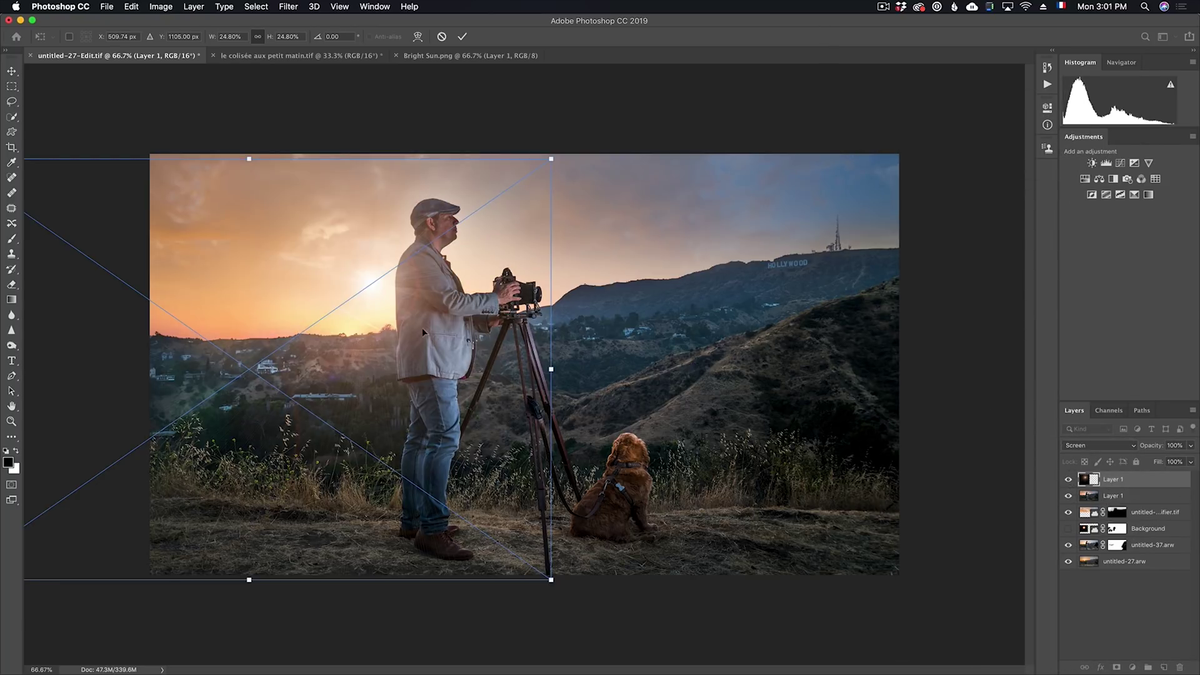
pyautogui.moveTo(378, 301); pyautogui.dragTo(384, 337)
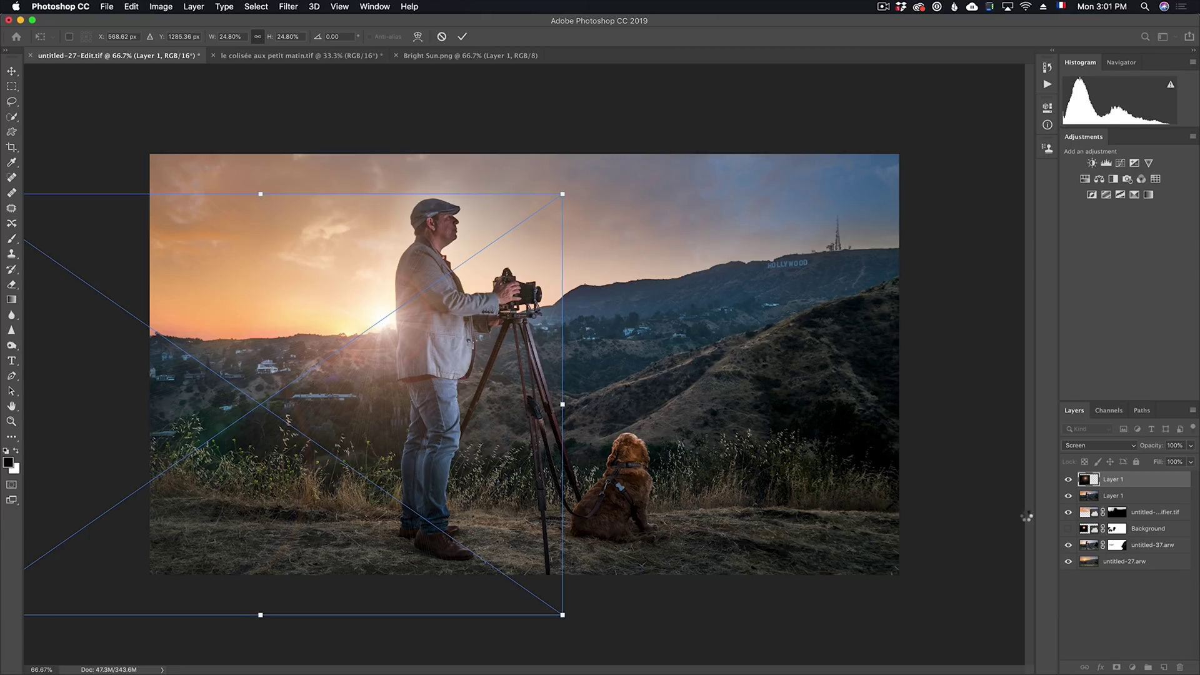
pyautogui.press('Return')
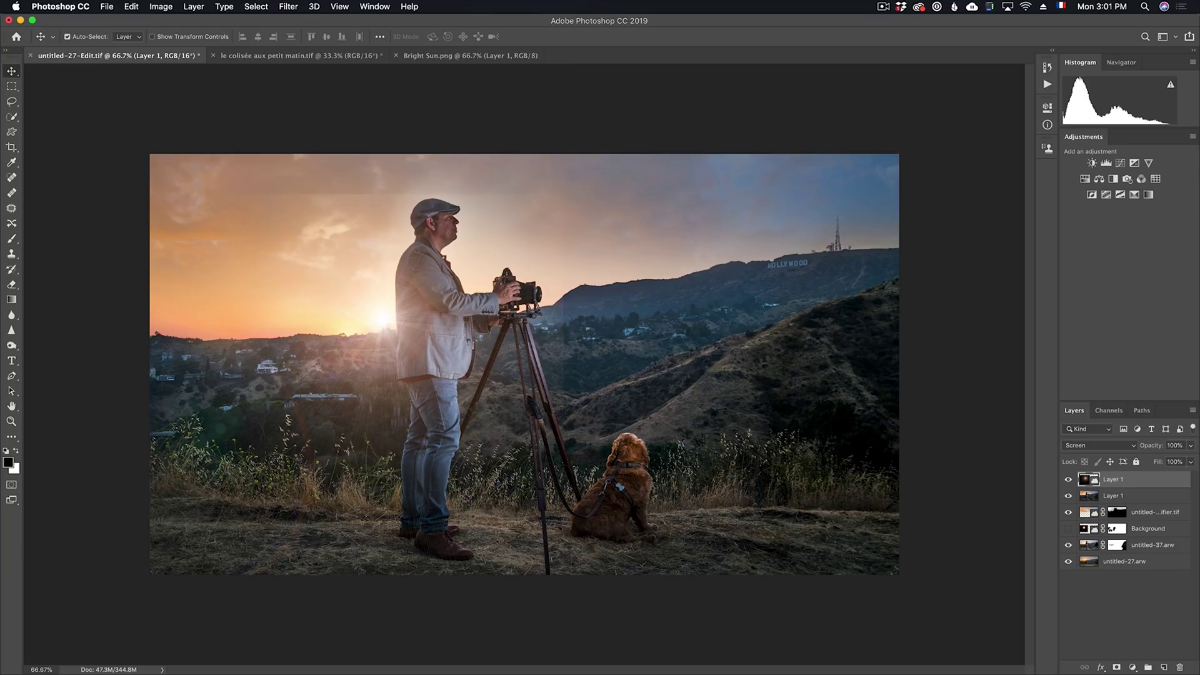
pyautogui.click(1116, 668)
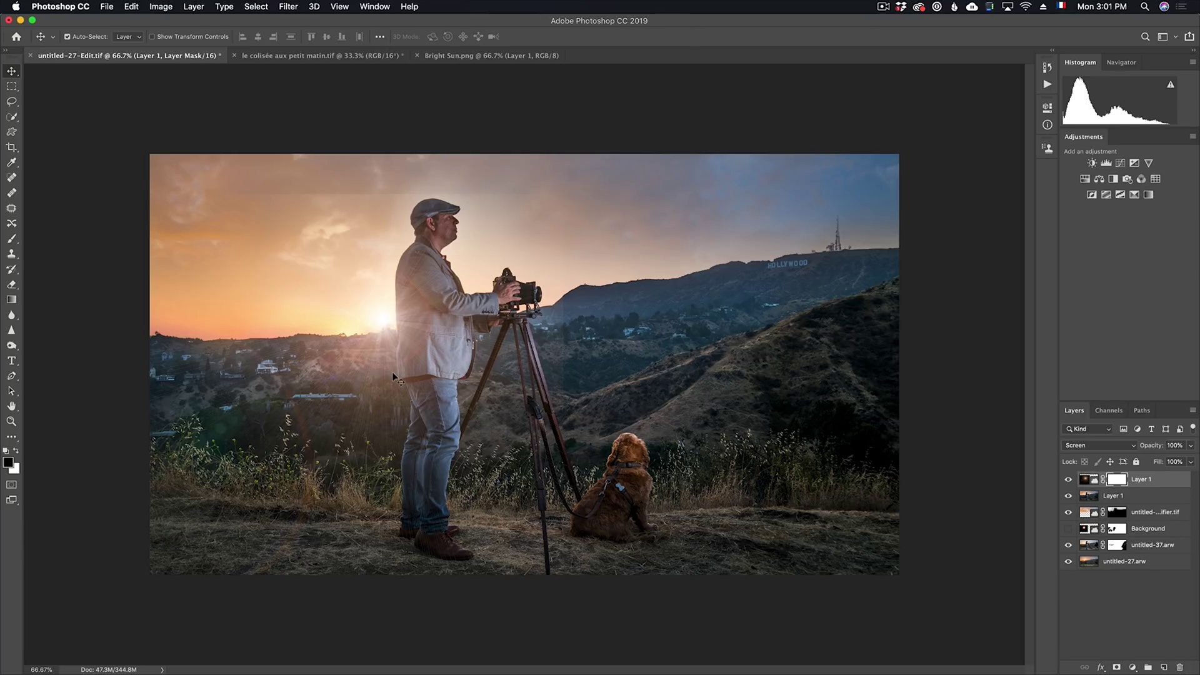
# Paint black on the flare mask over the hills right of the camera, compare, and zoom in
pyautogui.press('b')
pyautogui.moveTo(616, 268); pyautogui.dragTo(562, 270)
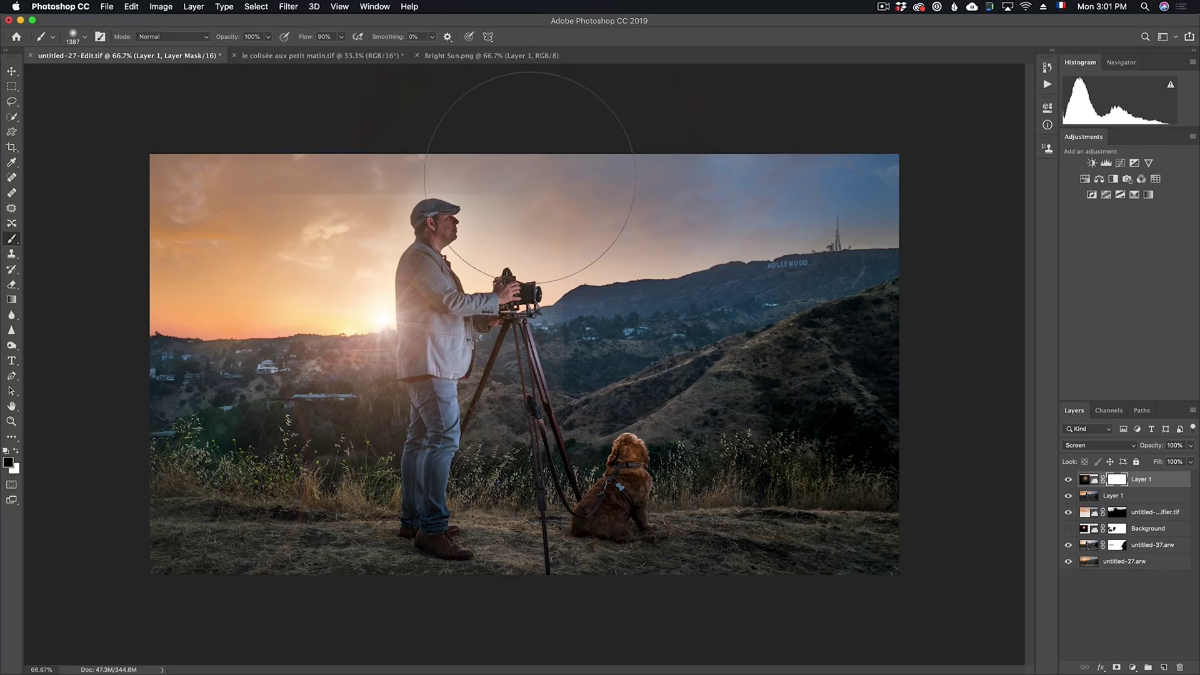
pyautogui.moveTo(529, 177); pyautogui.dragTo(468, 182)
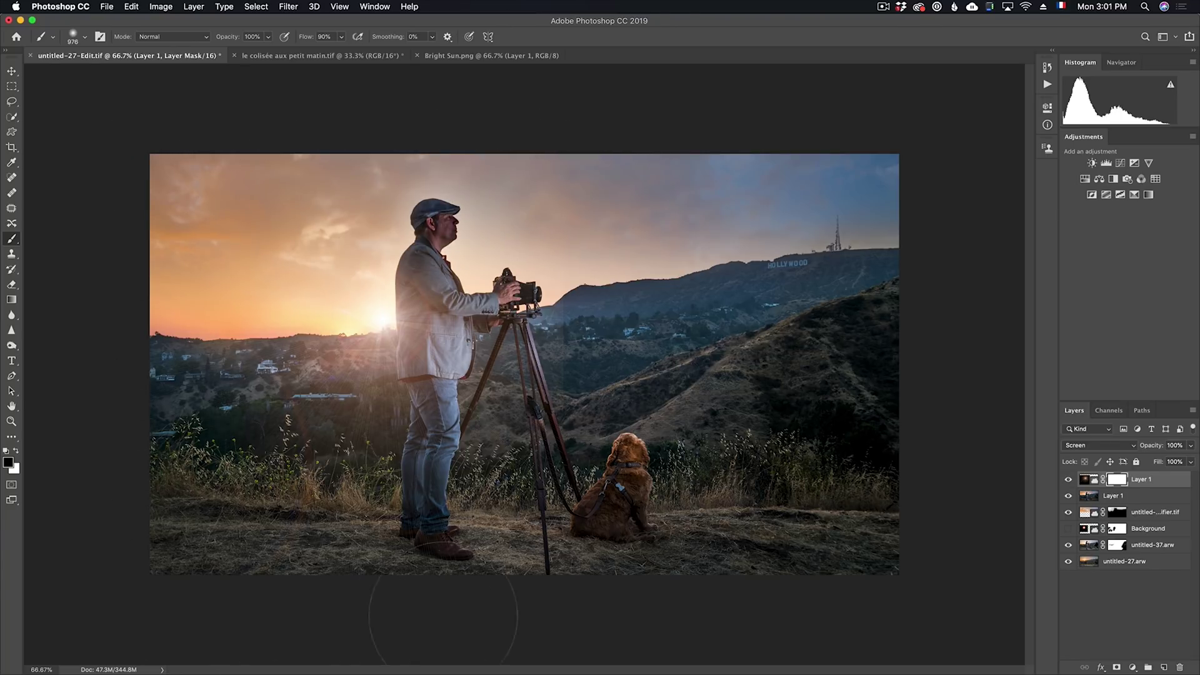
pyautogui.moveTo(544, 278)
pyautogui.mouseDown()
pyautogui.moveTo(562, 254)
pyautogui.moveTo(603, 268)
pyautogui.mouseUp()
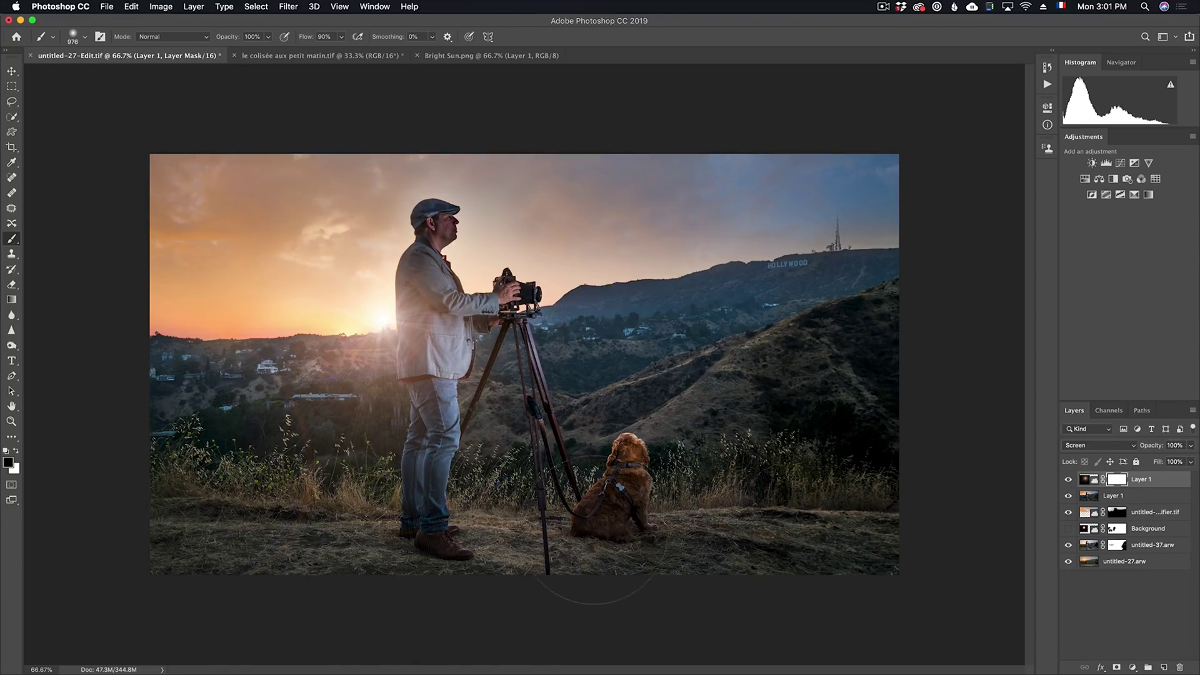
pyautogui.click(1068, 479)
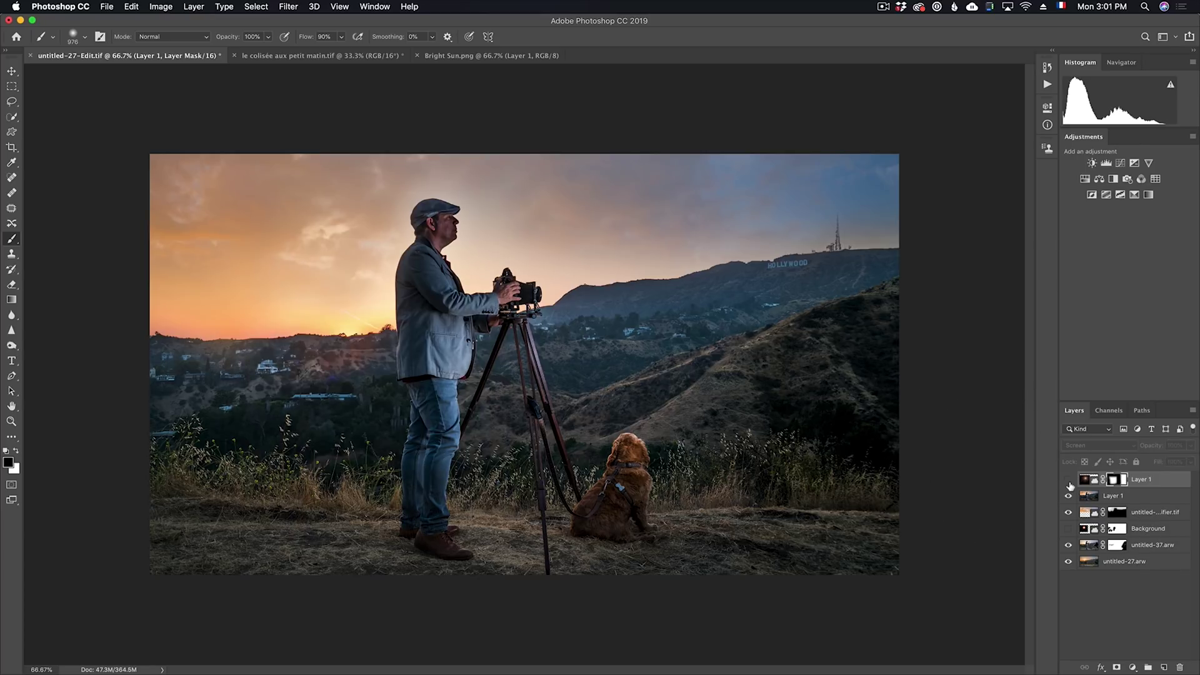
pyautogui.click(1068, 480)
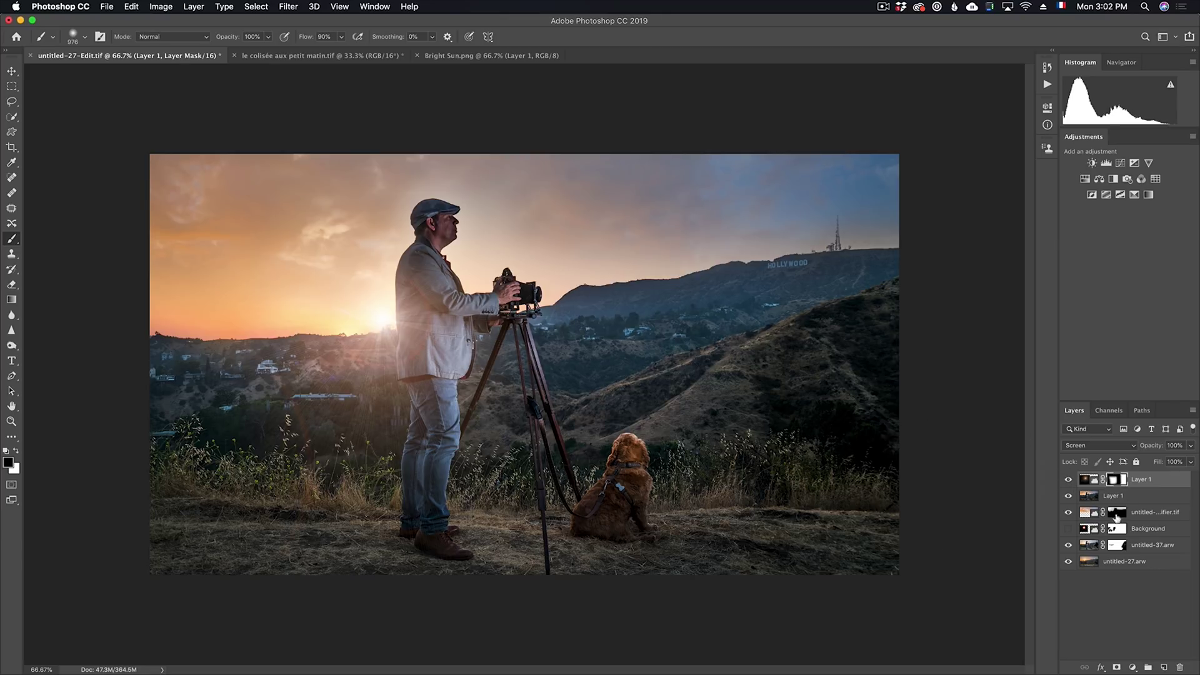
pyautogui.click(1089, 480)
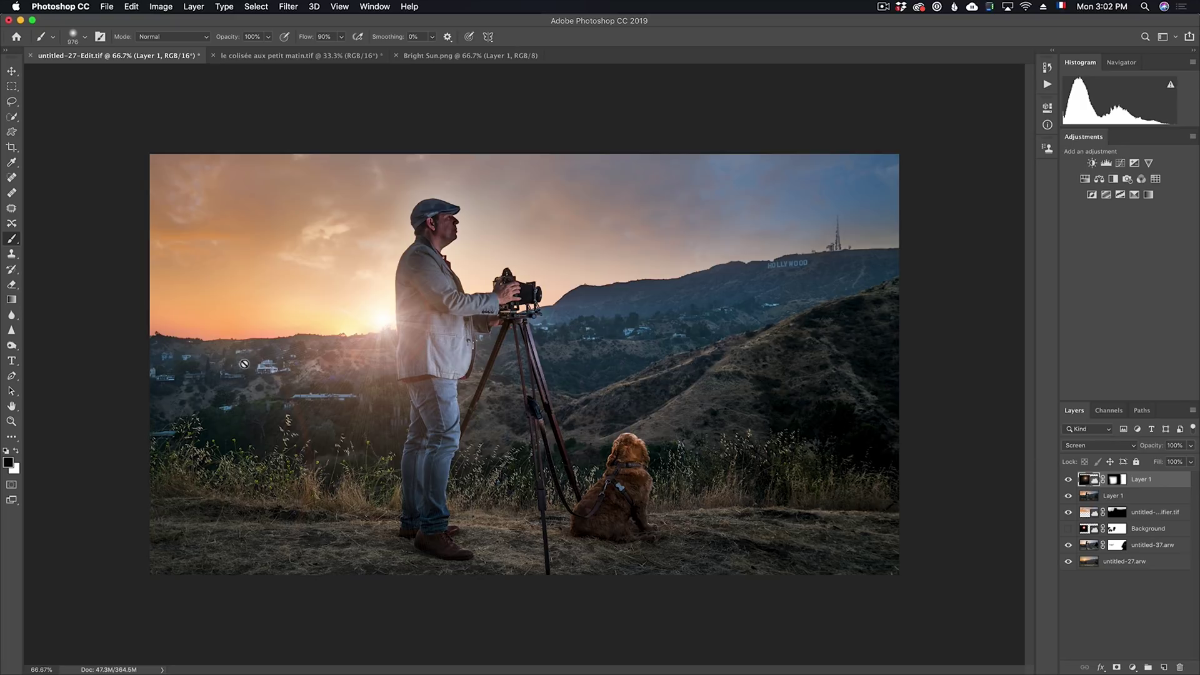
pyautogui.press('z')
pyautogui.doubleClick(403, 340)
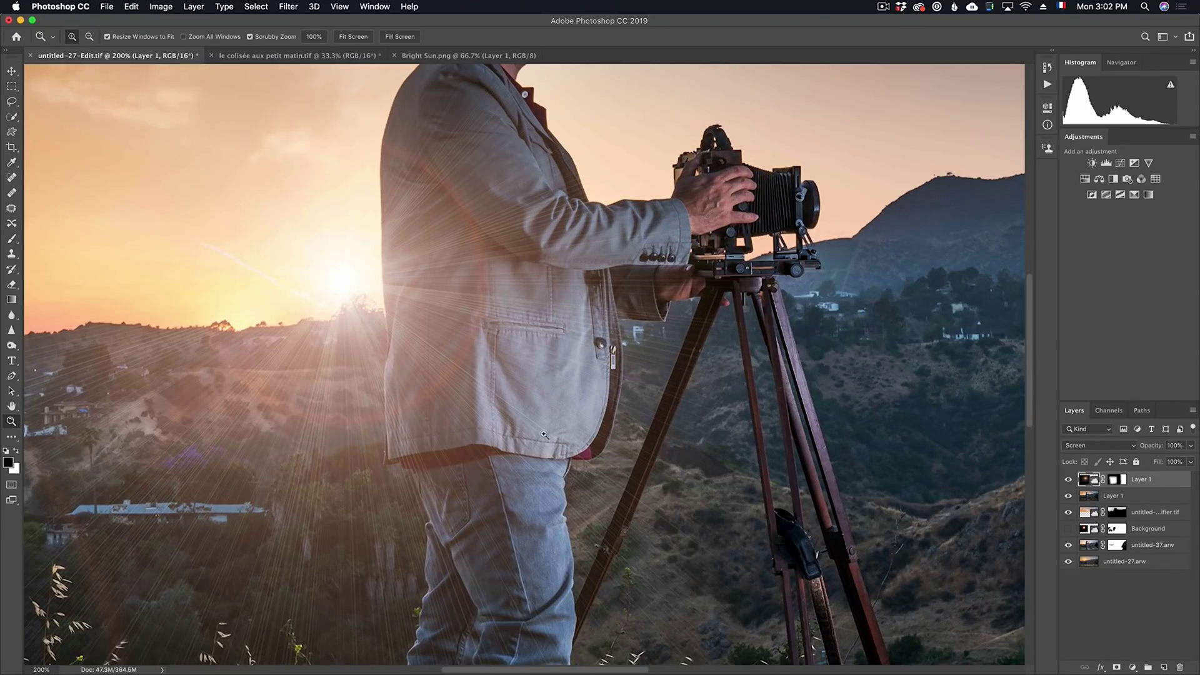
# Apply a Gaussian Blur smart filter to the flare layer
pyautogui.click(288, 7)
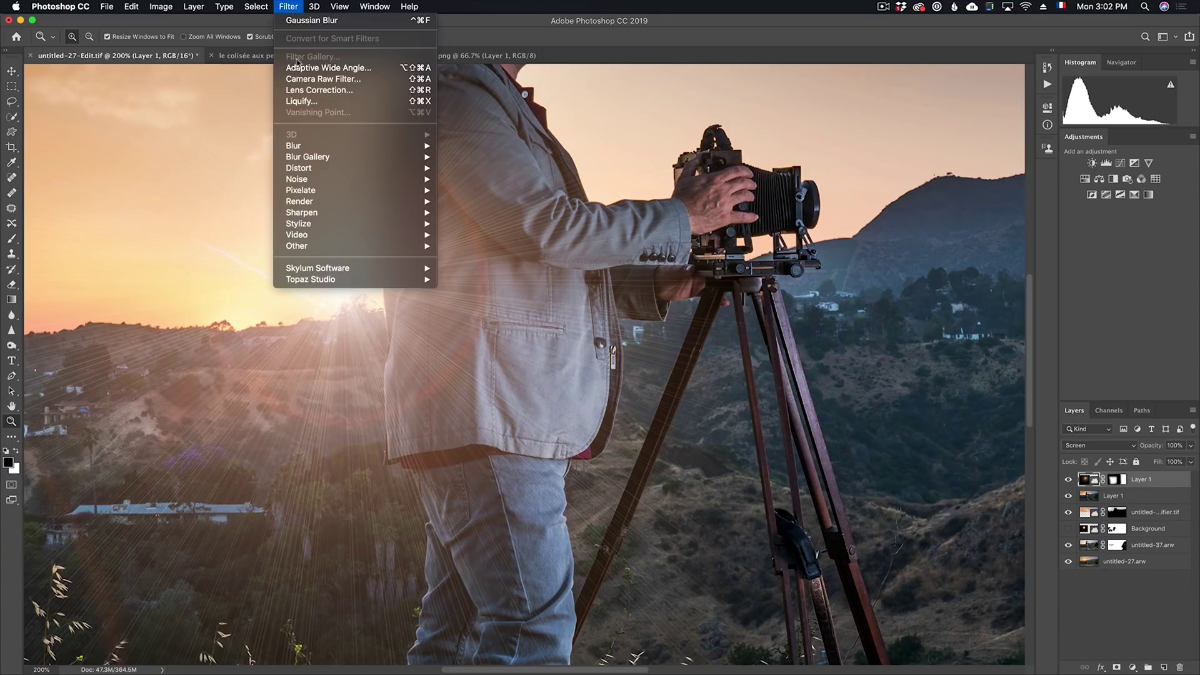
pyautogui.moveTo(315, 147)
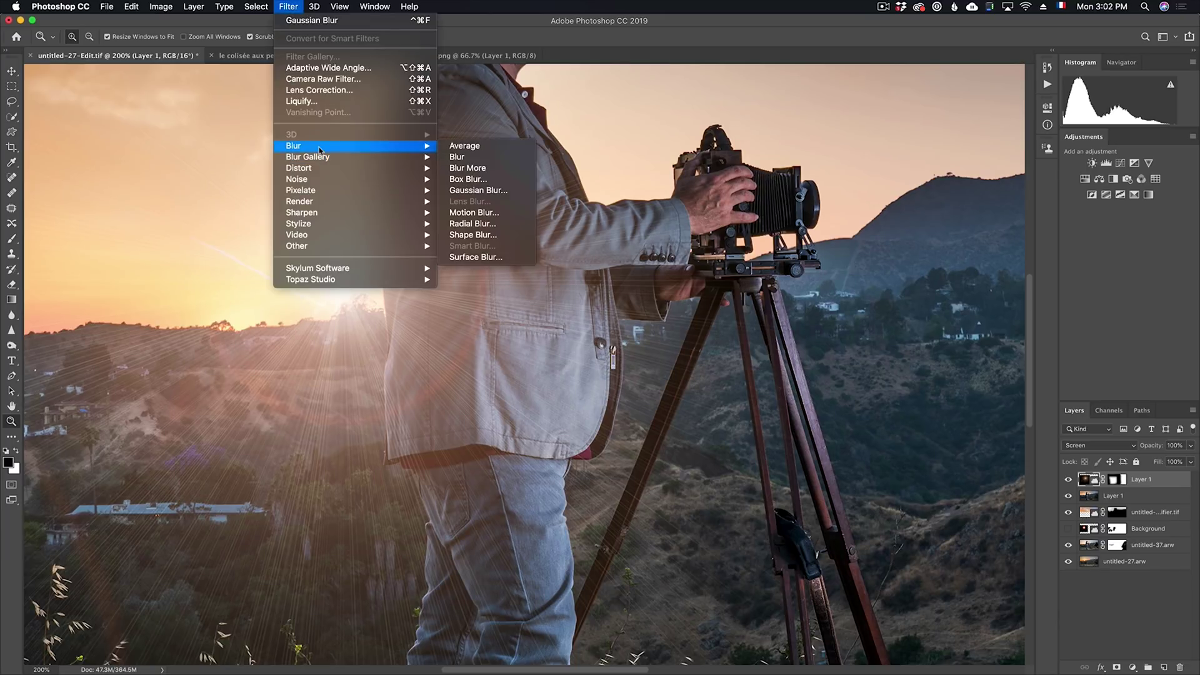
pyautogui.click(494, 191)
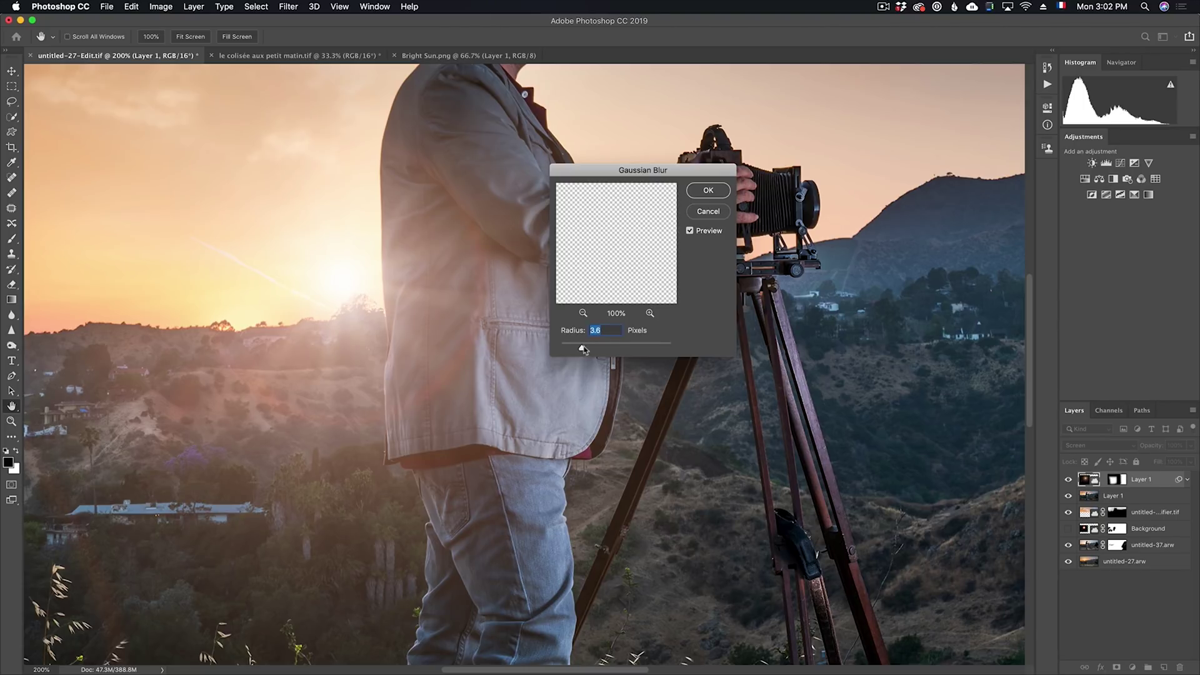
pyautogui.click(601, 347)
pyautogui.click(581, 348)
pyautogui.moveTo(576, 348); pyautogui.dragTo(571, 348)
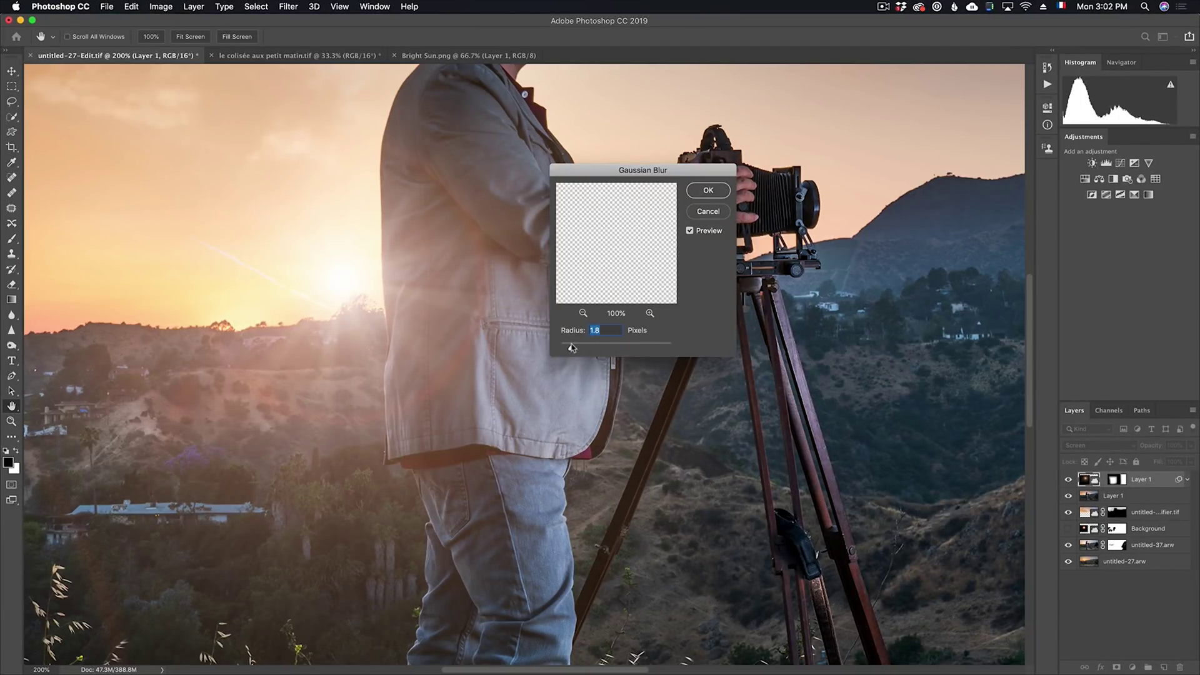
pyautogui.click(708, 191)
# Zoom the view to 100% and readjust the Gaussian Blur radius to 3.7 pixels
pyautogui.press('z')
pyautogui.press('super+minus')
pyautogui.press('super+minus')
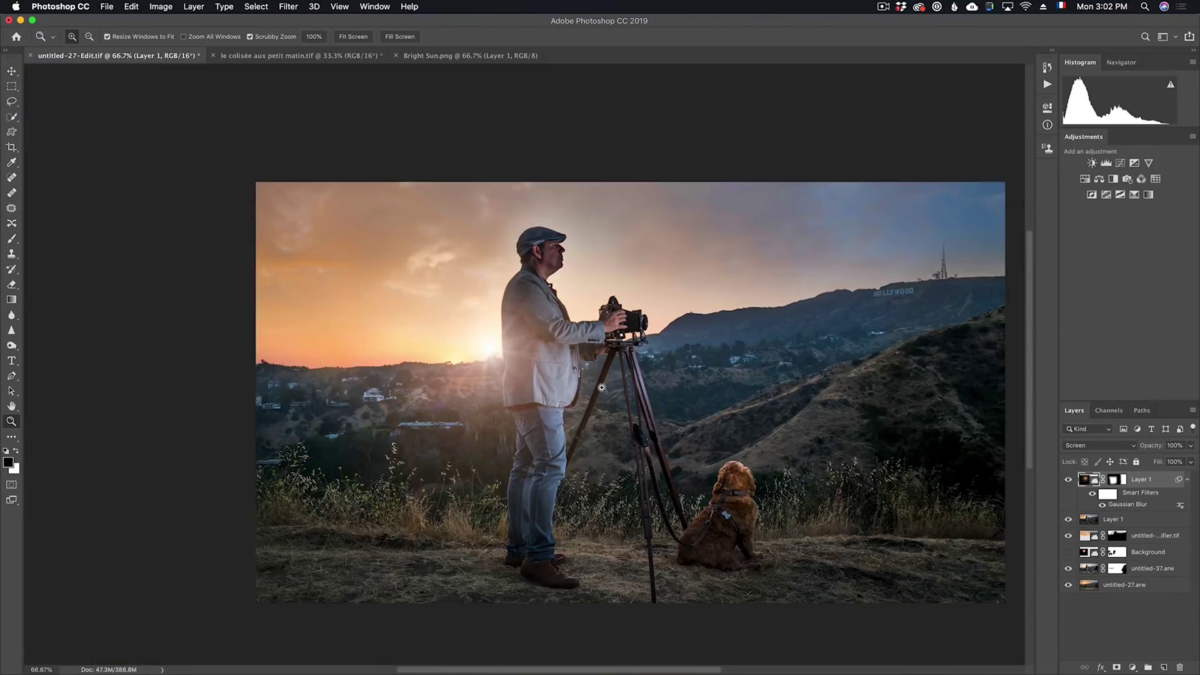
pyautogui.click(602, 389)
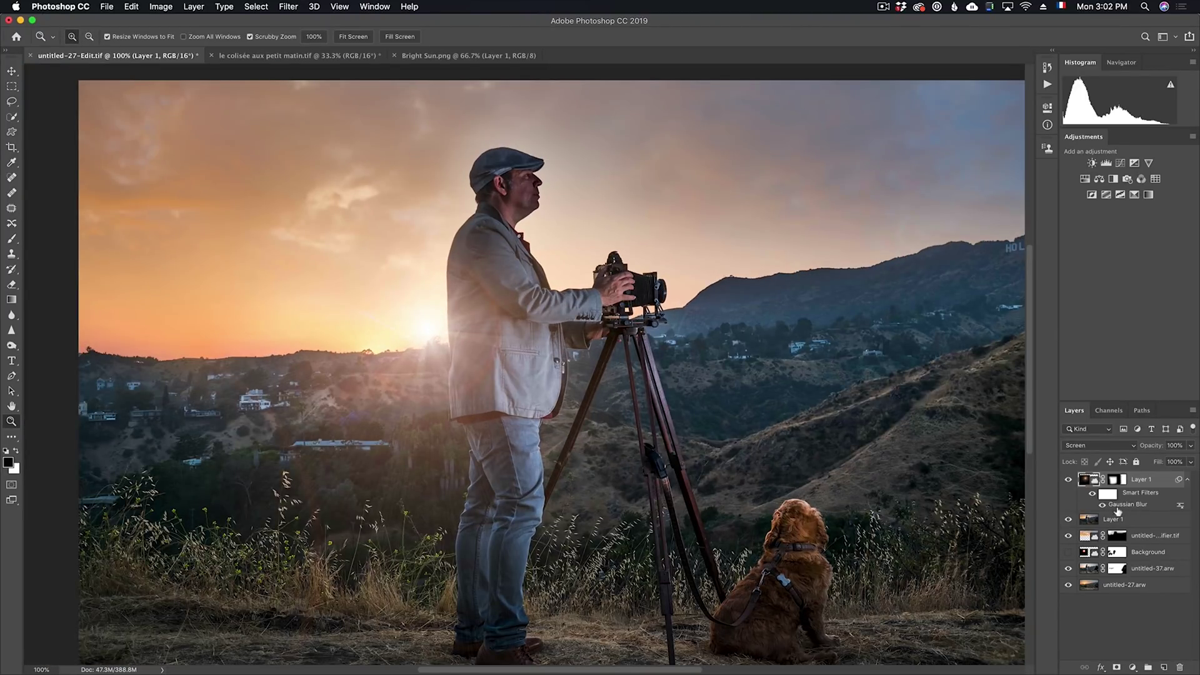
pyautogui.doubleClick(1122, 505)
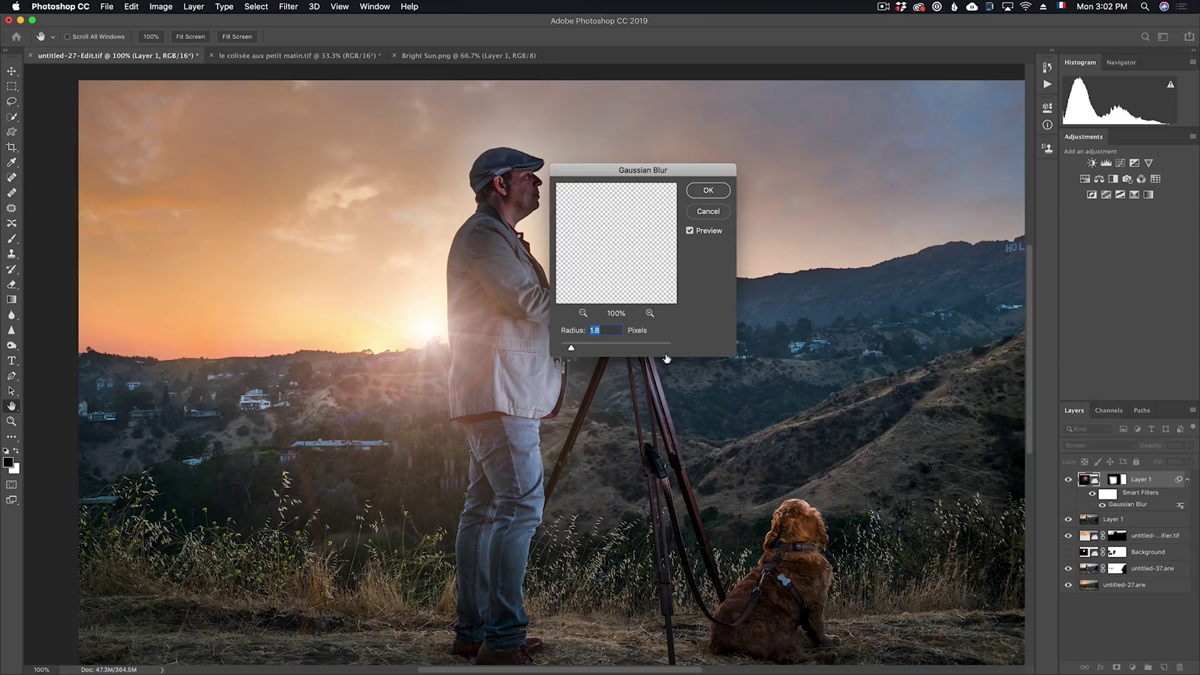
pyautogui.click(700, 191)
# Replace the blurred flare with a fresh Screen-blended sunburst from the library, placed over the sun
pyautogui.moveTo(1160, 484); pyautogui.dragTo(1179, 667)
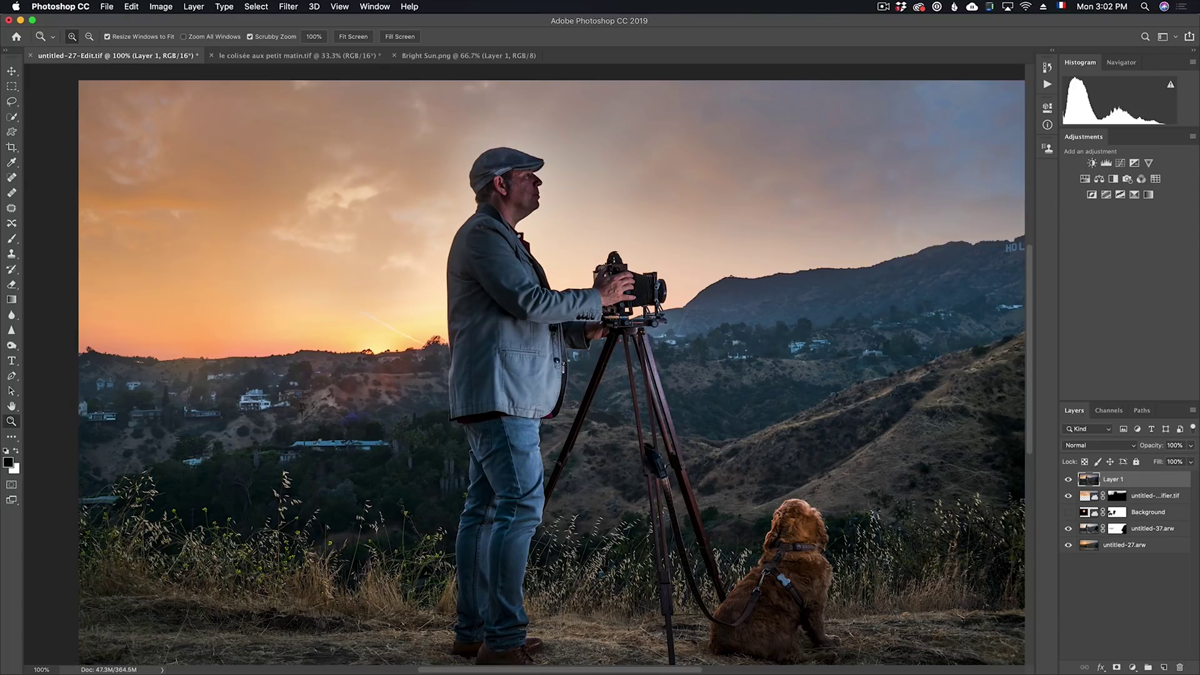
pyautogui.moveTo(1113, 478); pyautogui.dragTo(913, 525)
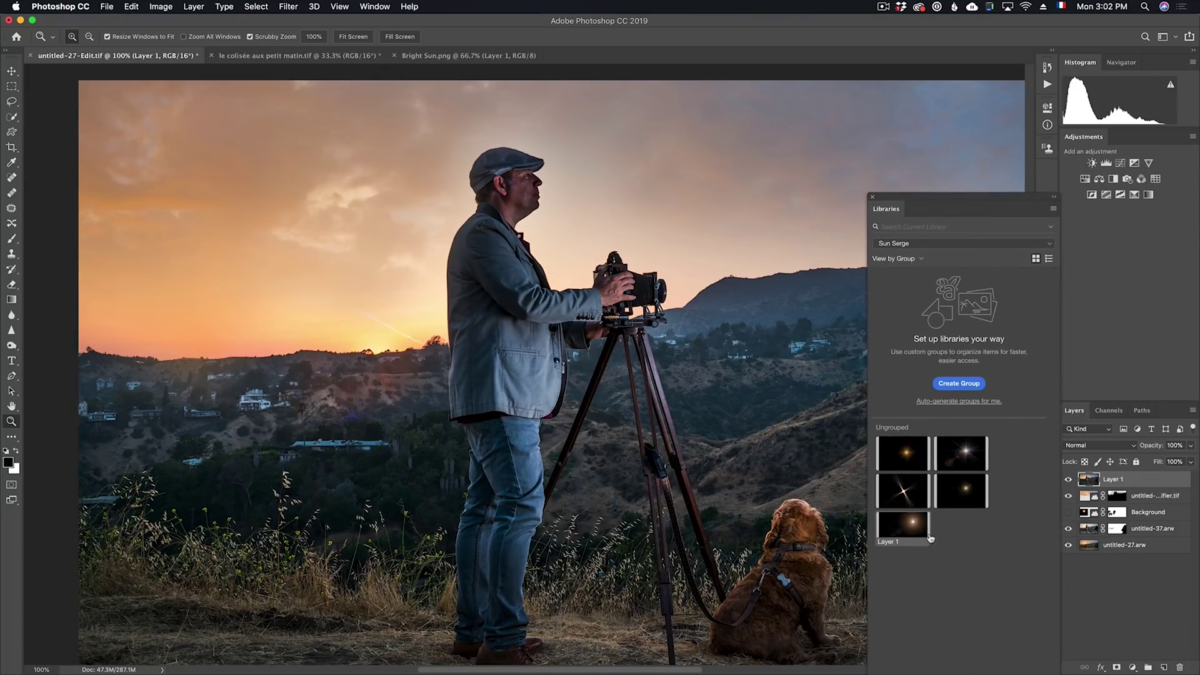
pyautogui.moveTo(900, 454); pyautogui.dragTo(362, 400)
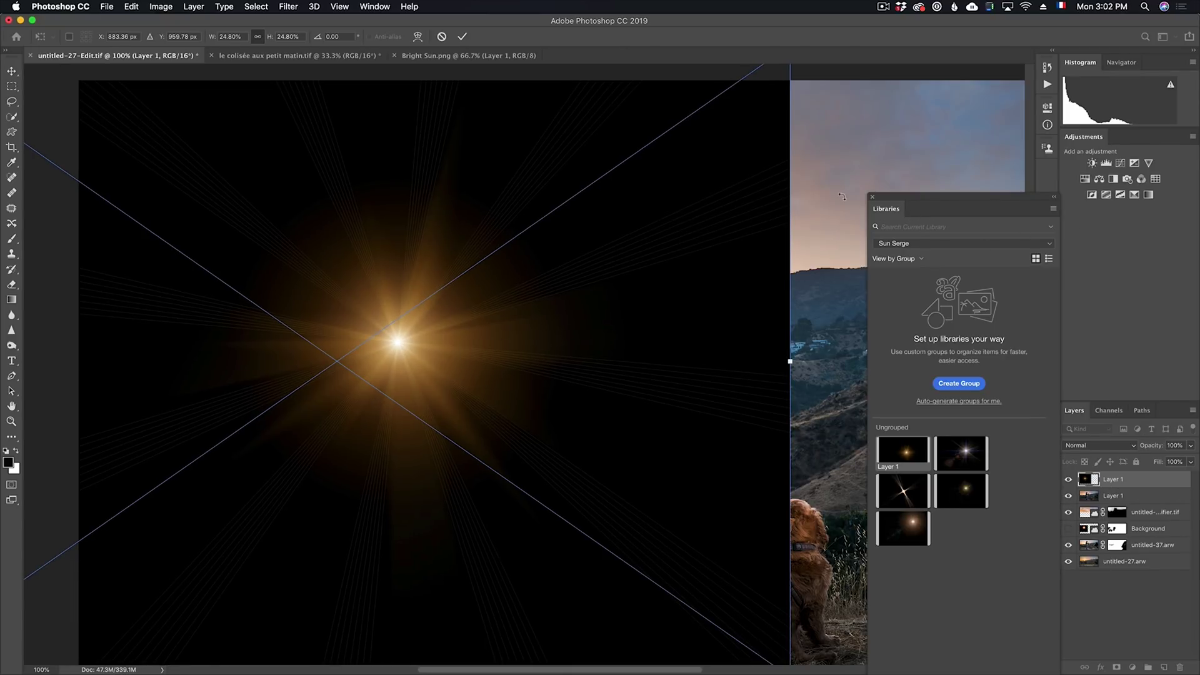
pyautogui.click(872, 198)
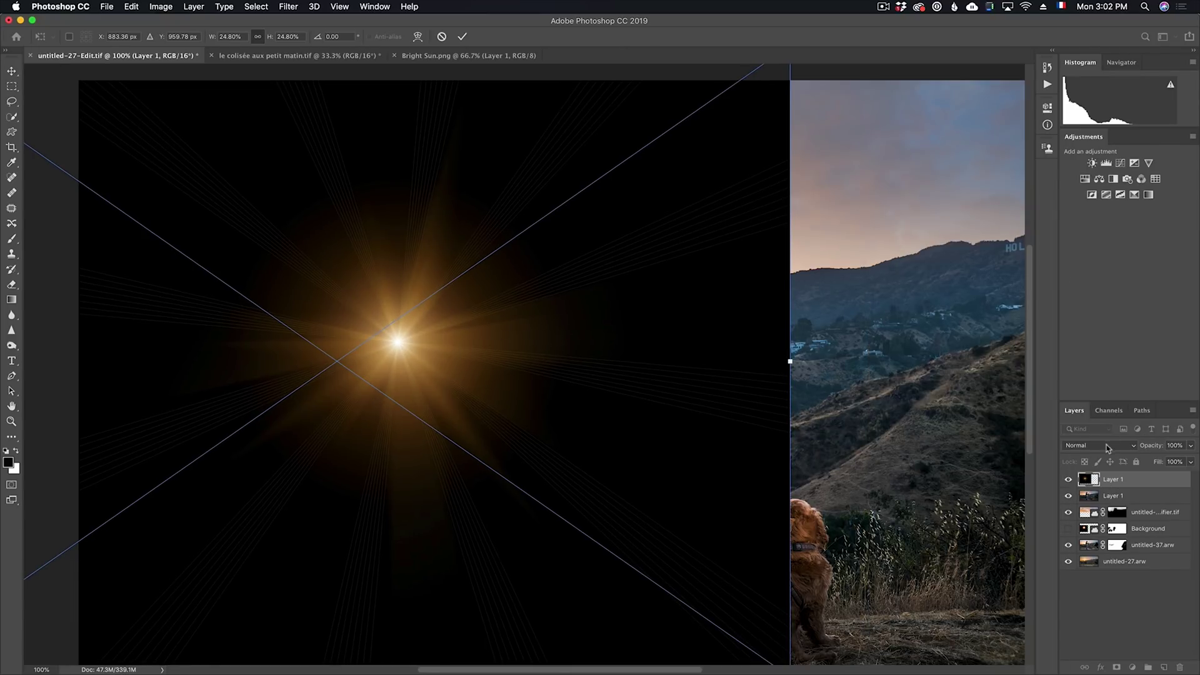
pyautogui.click(1107, 445)
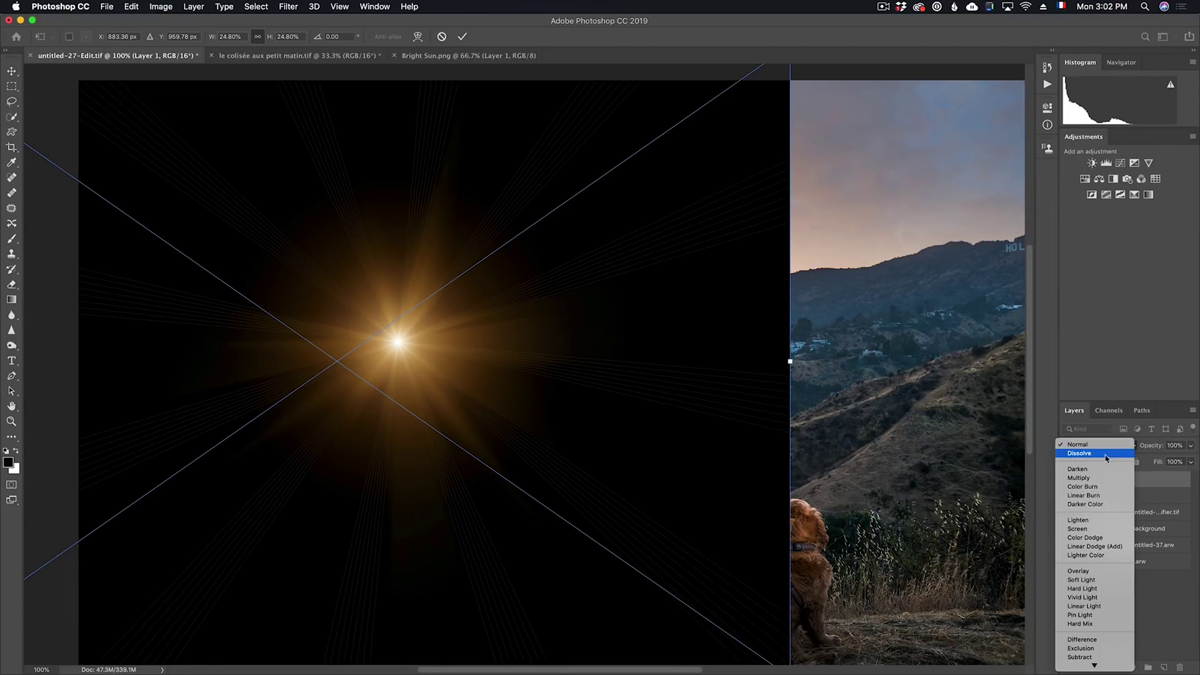
pyautogui.click(1100, 529)
pyautogui.moveTo(441, 329); pyautogui.dragTo(454, 337)
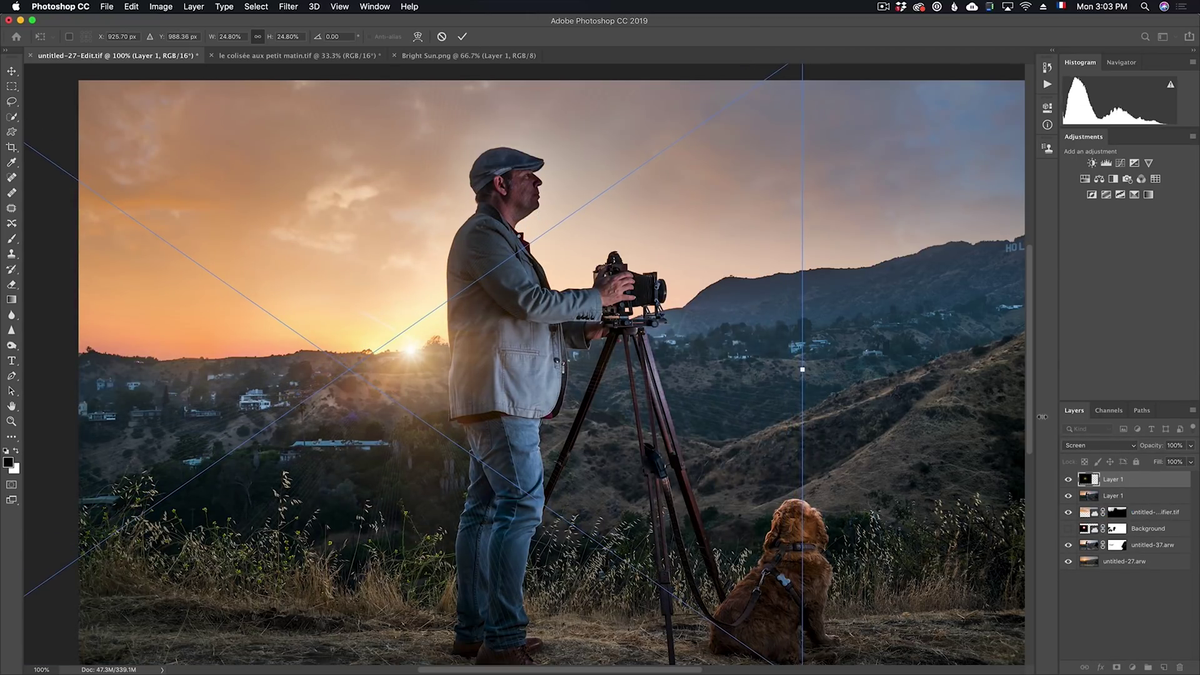
pyautogui.press('Return')
# Reapply the Gaussian Blur to the sunburst and switch to 'le colisée aux petit matin.tif'
pyautogui.press('z')
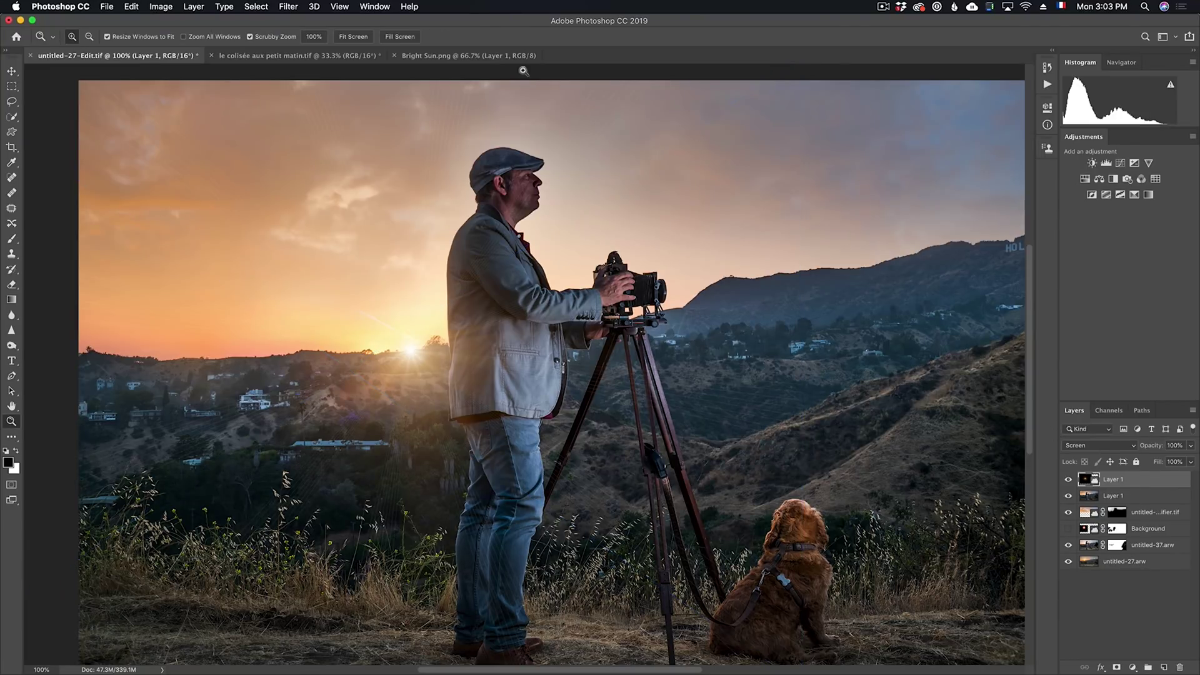
pyautogui.click(294, 7)
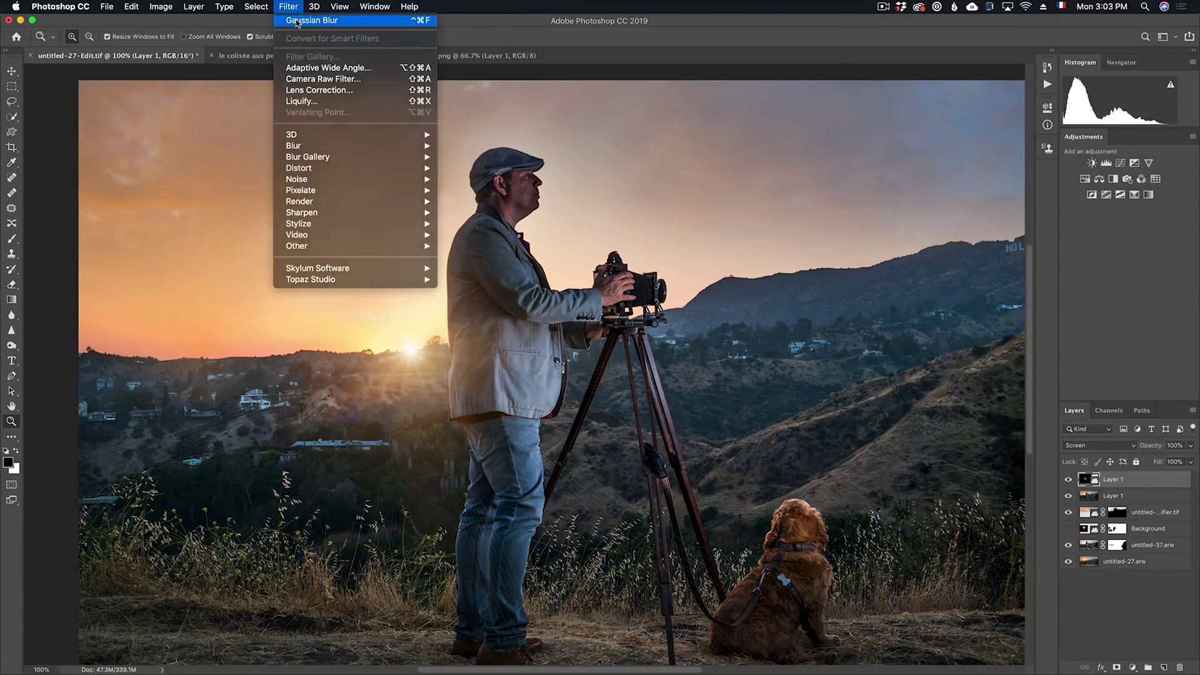
pyautogui.click(299, 23)
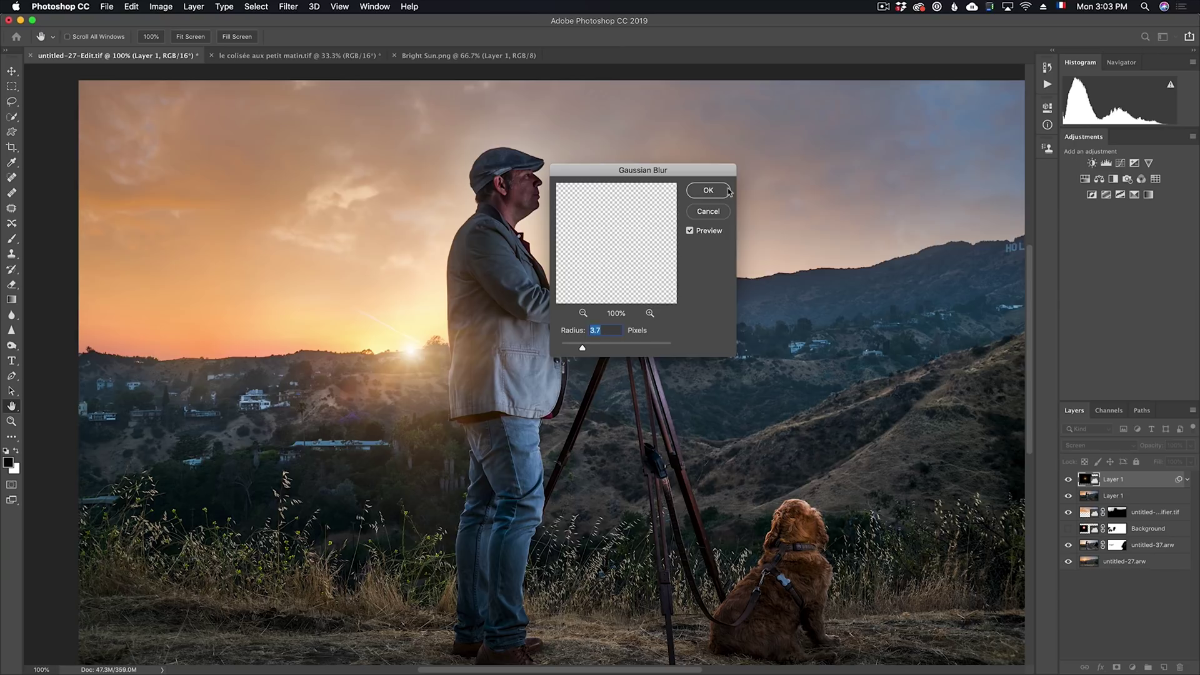
pyautogui.click(708, 191)
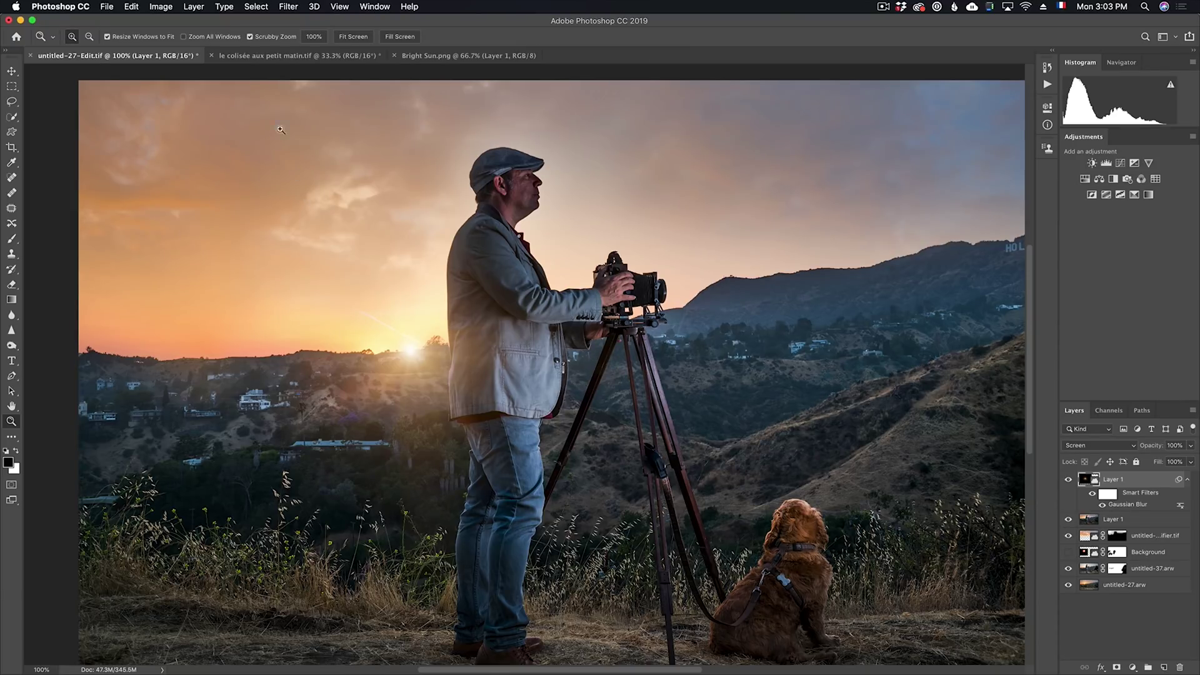
pyautogui.click(284, 57)
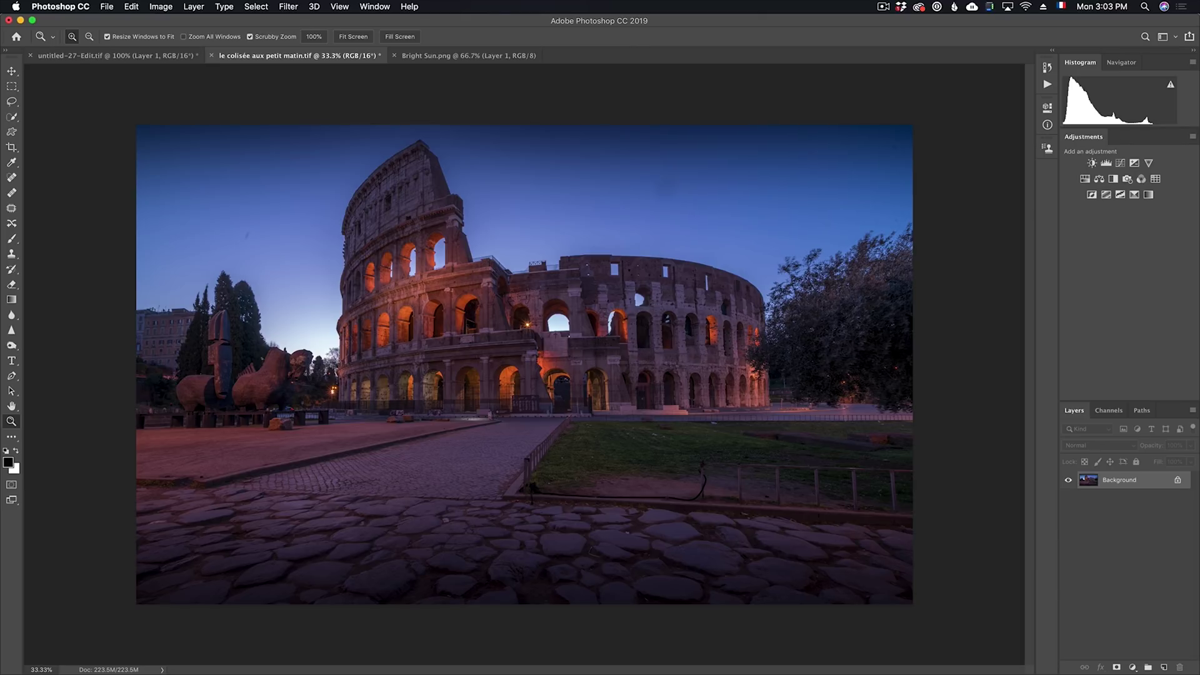
# Place the Bright Sun flare on the Colosseum photo in Screen mode at the amphitheatre's left edge
pyautogui.moveTo(434, 423); pyautogui.dragTo(432, 422)
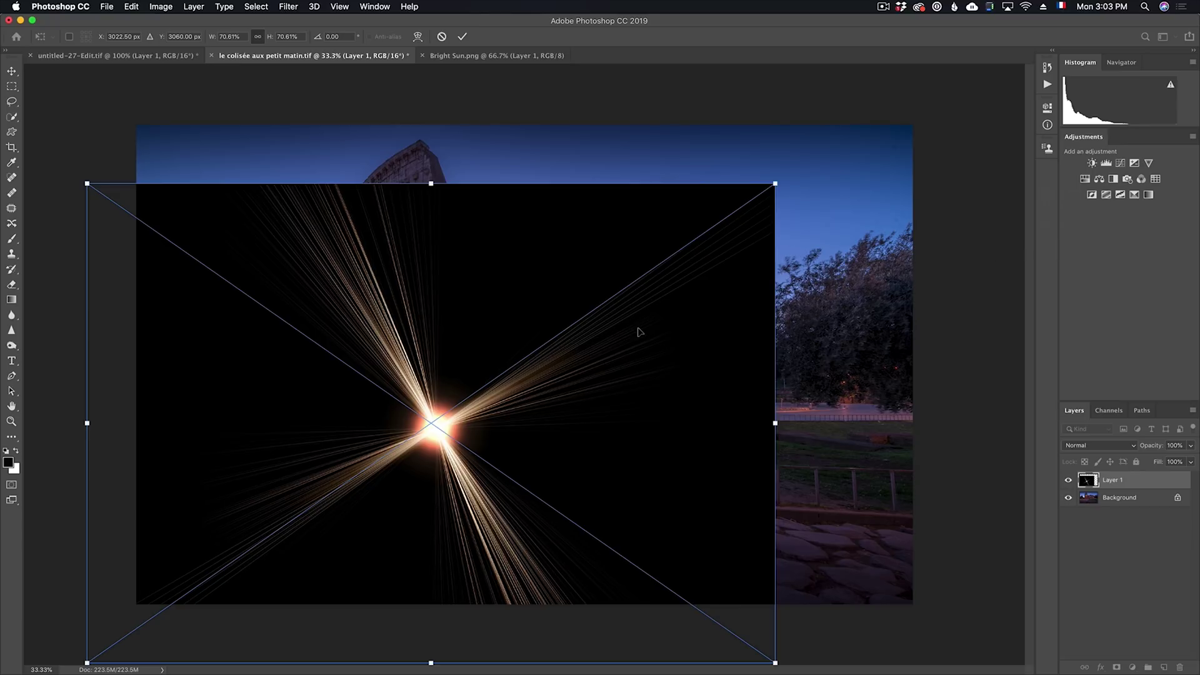
pyautogui.press('Return')
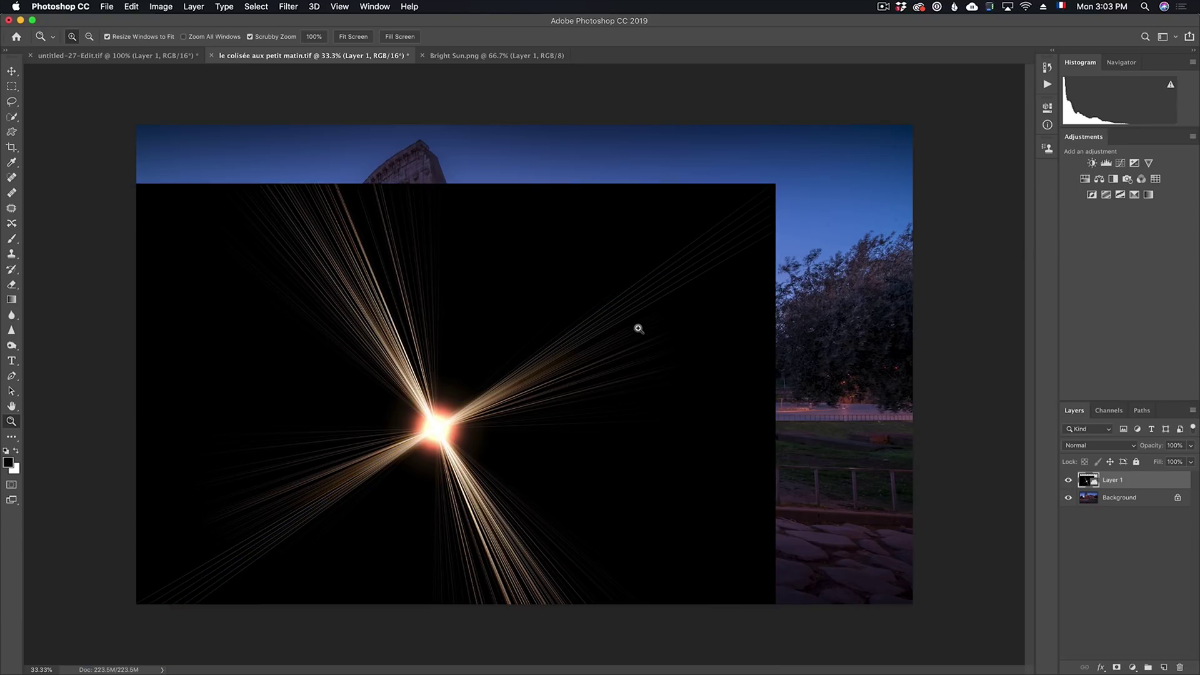
pyautogui.click(1095, 446)
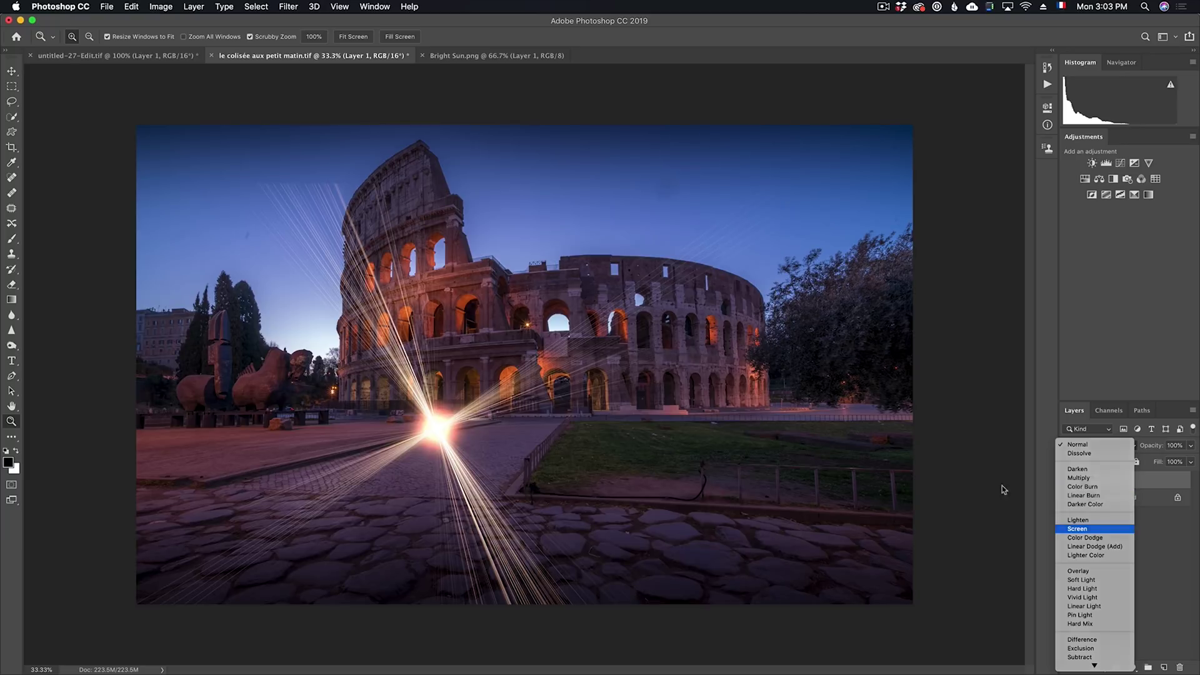
pyautogui.press('Return')
pyautogui.press('v')
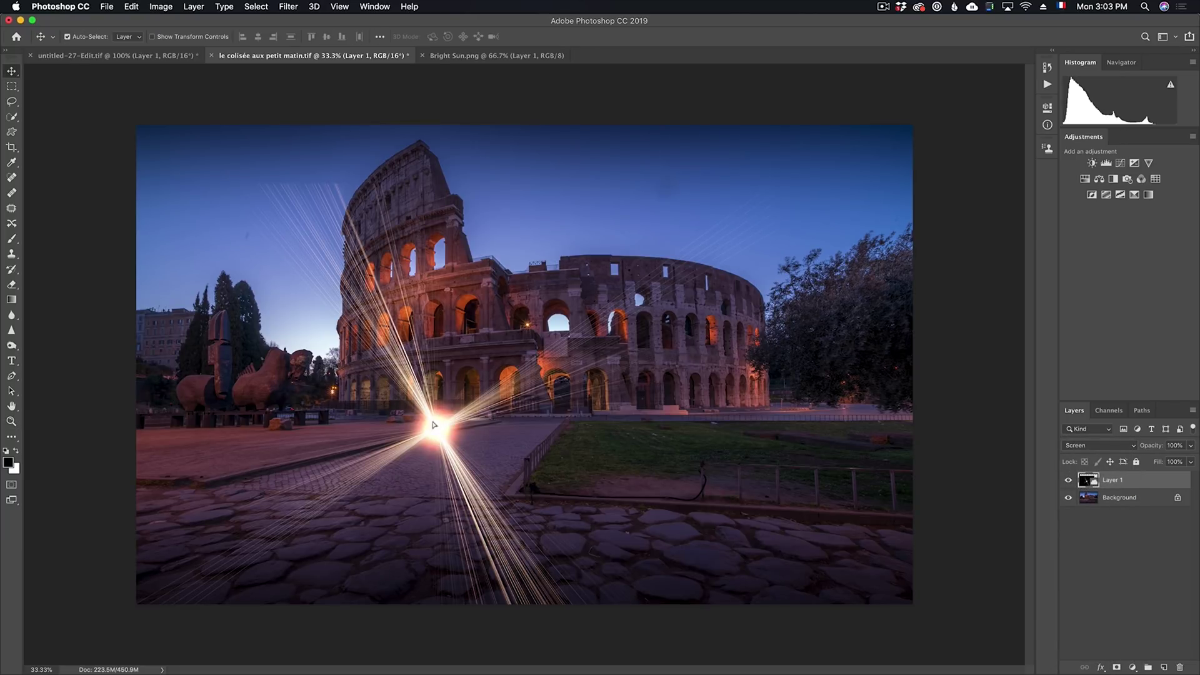
pyautogui.moveTo(433, 425); pyautogui.dragTo(348, 348)
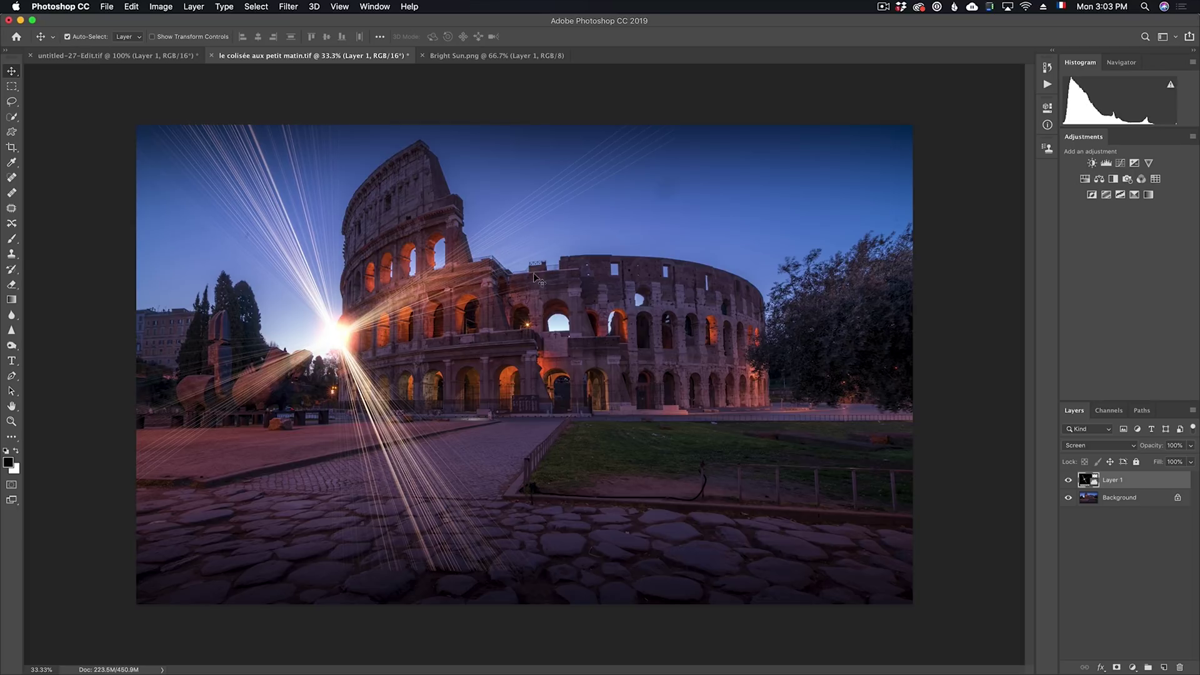
# Soften the Colosseum flare's rays with a 34.6-pixel Gaussian Blur and bring up the Libraries panel
pyautogui.click(287, 8)
pyautogui.moveTo(322, 147)
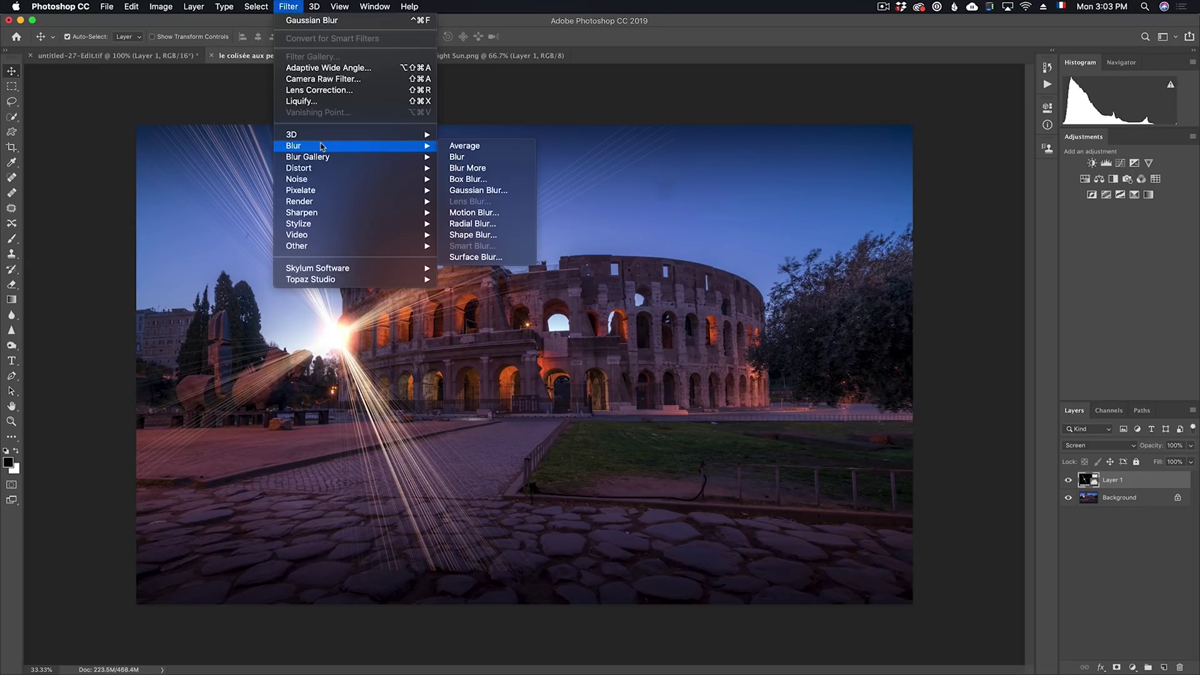
pyautogui.click(481, 191)
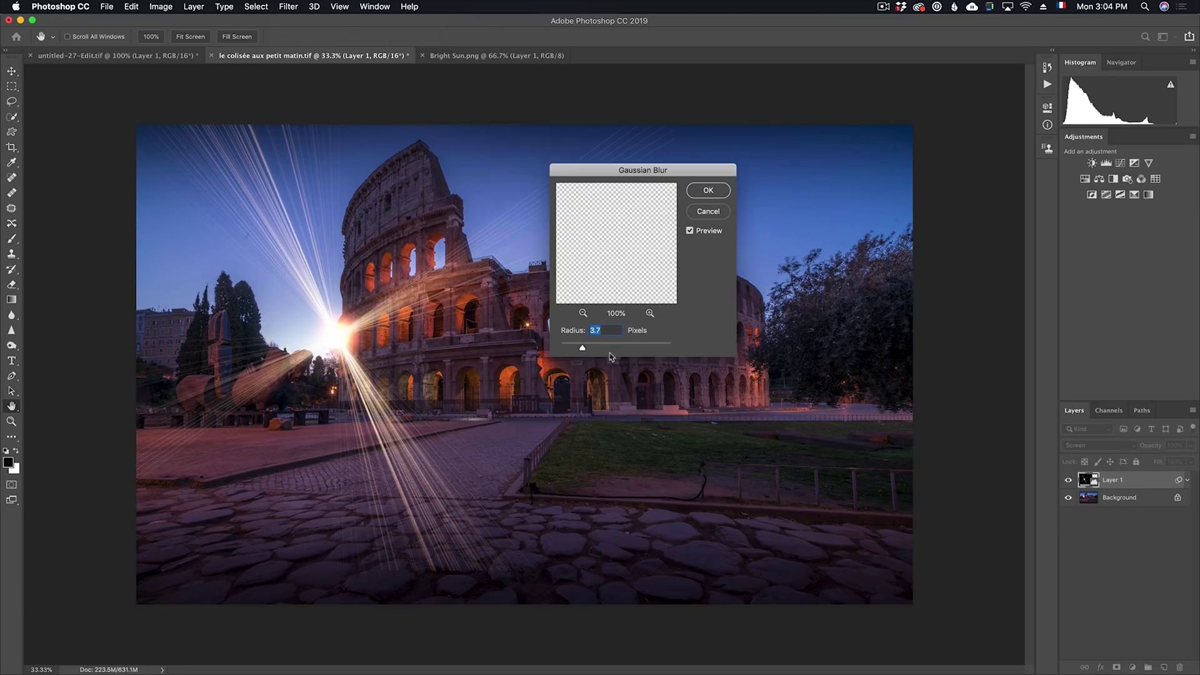
pyautogui.click(600, 348)
pyautogui.click(615, 348)
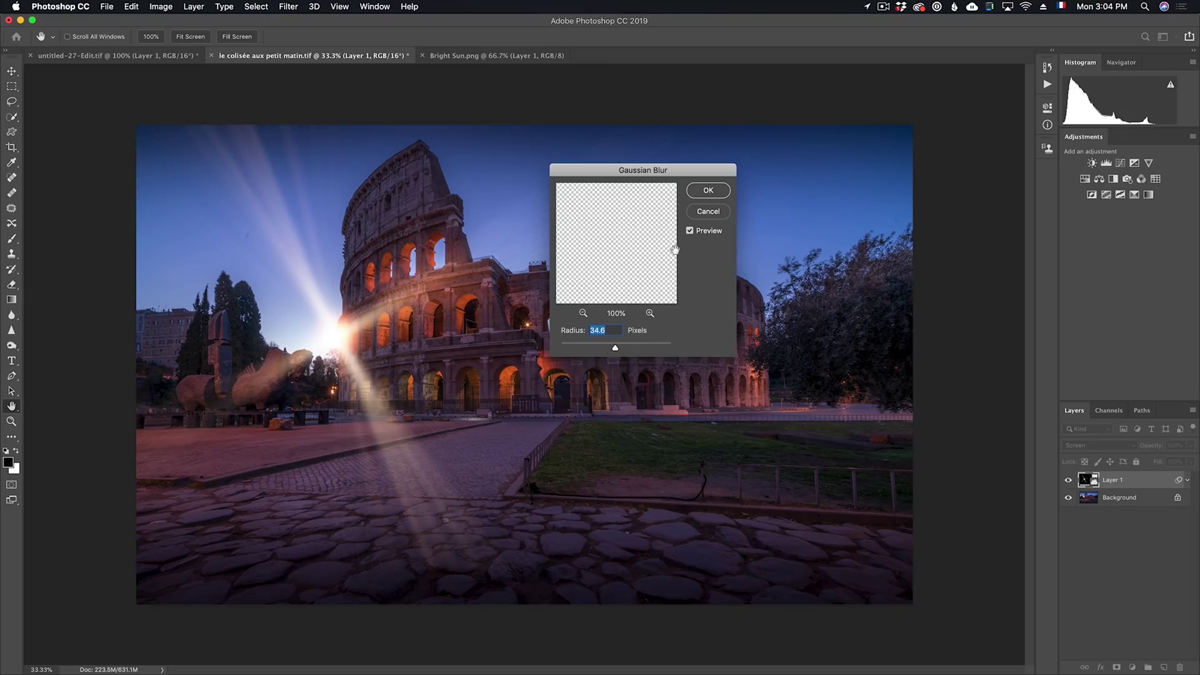
pyautogui.click(713, 196)
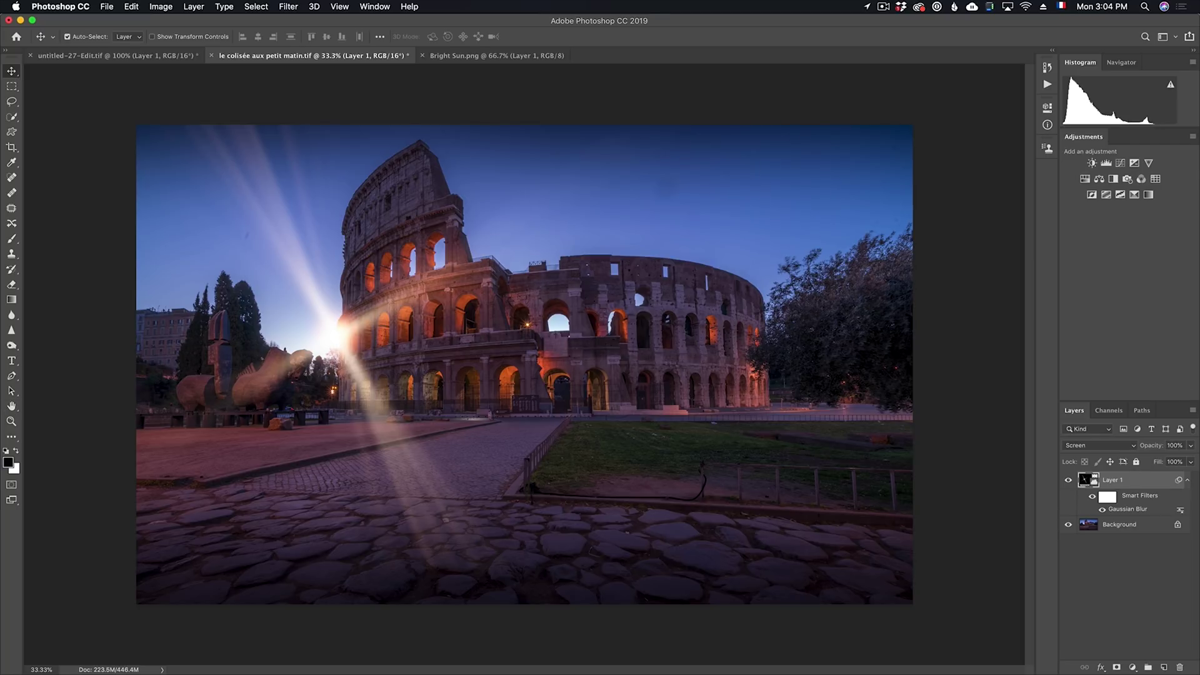
pyautogui.click(1047, 147)
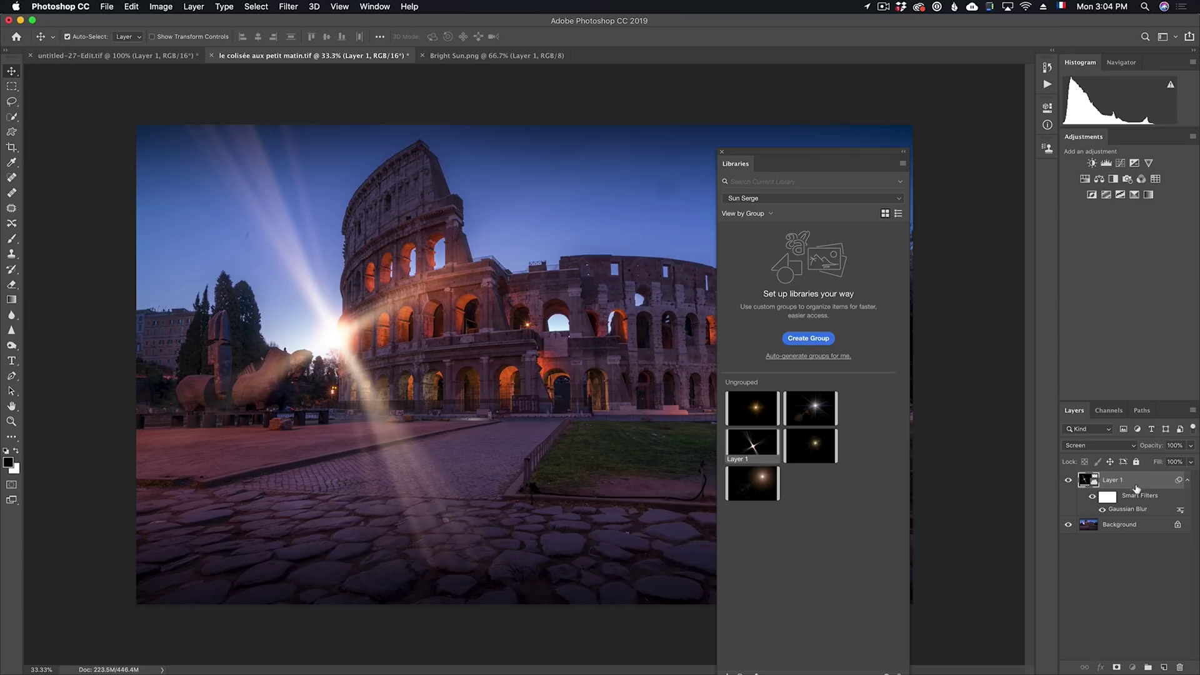
# Delete the rayed flare layer and place the soft golden glow flare from Libraries onto the photo
pyautogui.moveTo(1125, 480); pyautogui.dragTo(1179, 667)
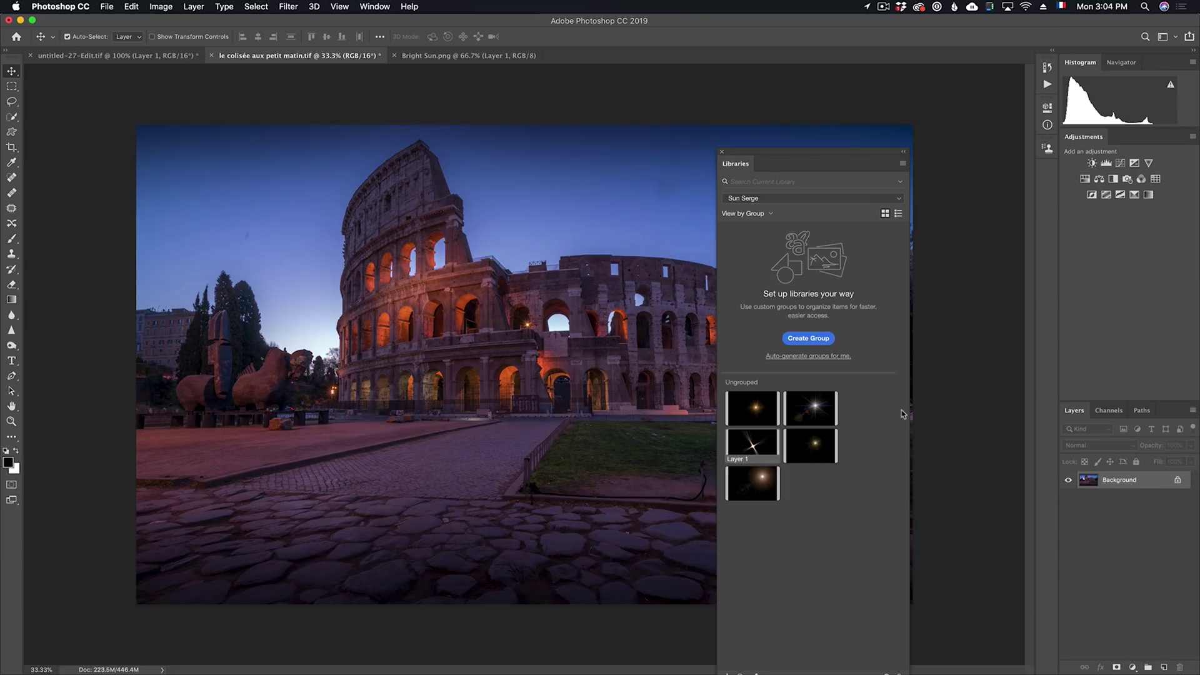
pyautogui.moveTo(750, 407); pyautogui.dragTo(315, 356)
pyautogui.moveTo(403, 359); pyautogui.dragTo(418, 375)
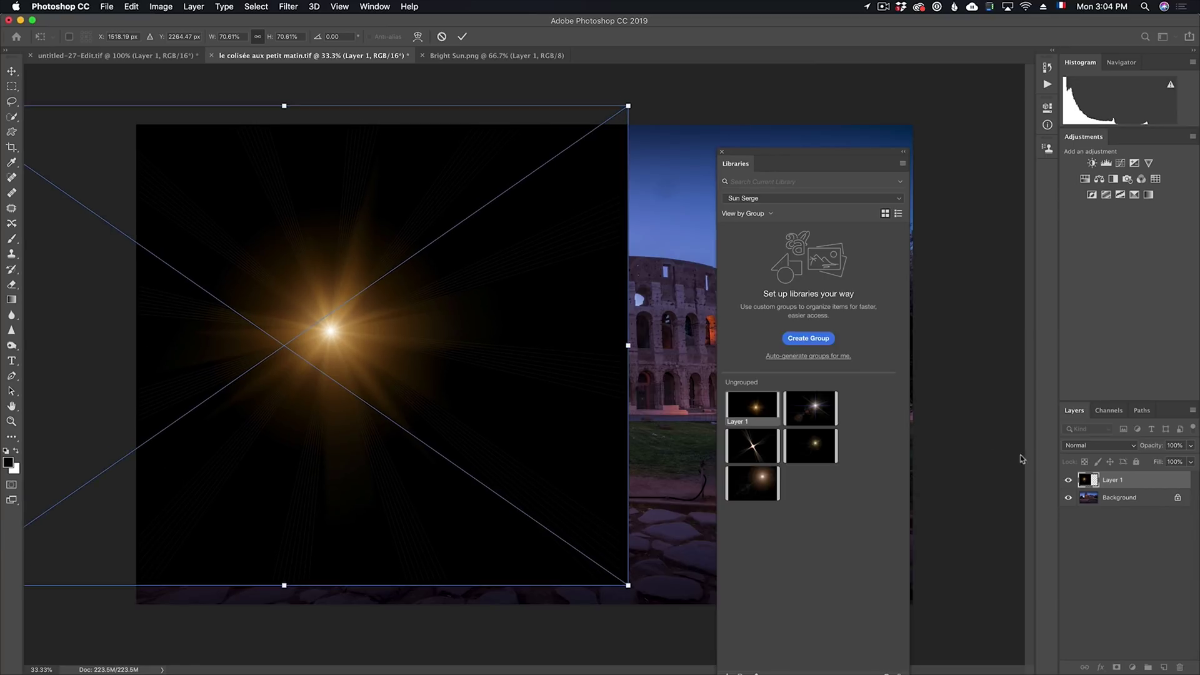
# Set the glow flare to Screen blending, nudge it to the Colosseum's left edge, and commit
pyautogui.click(1105, 452)
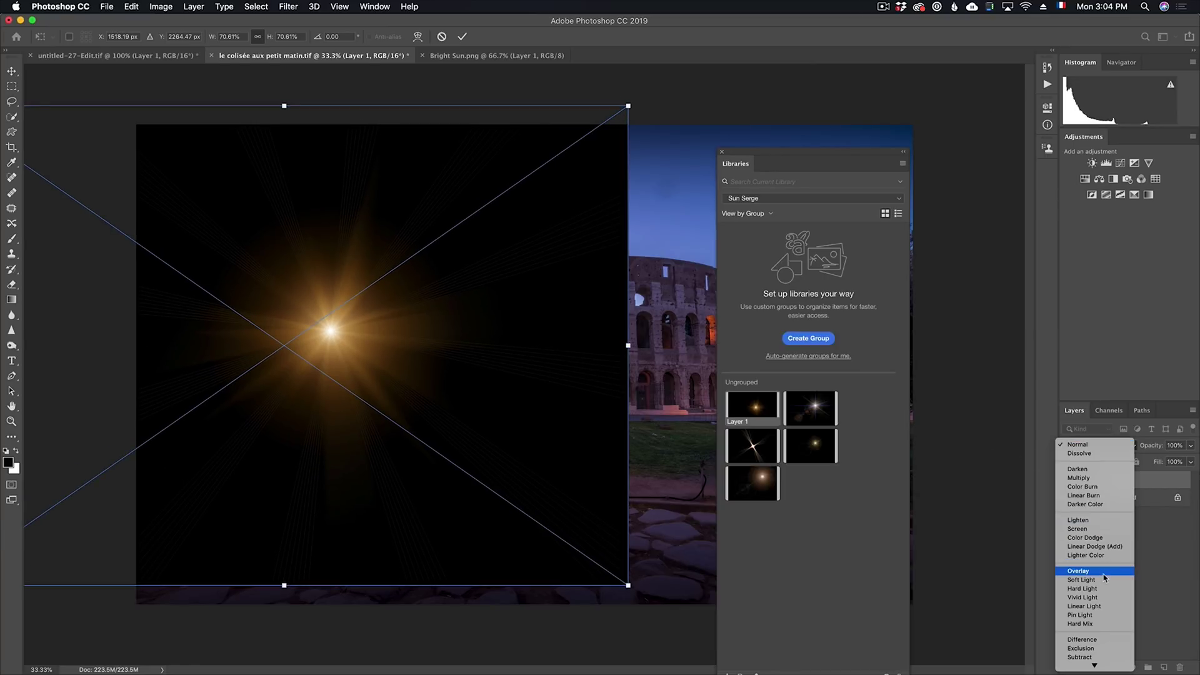
pyautogui.click(1081, 529)
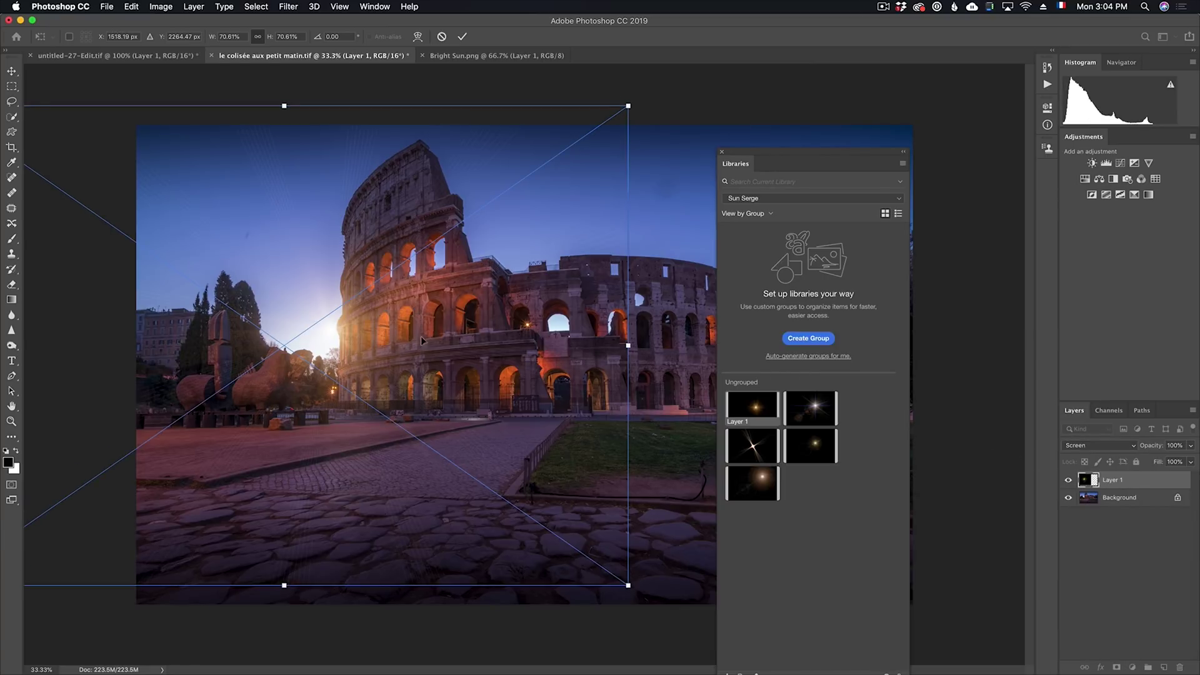
pyautogui.moveTo(360, 336)
pyautogui.mouseDown()
pyautogui.moveTo(371, 355)
pyautogui.moveTo(362, 340)
pyautogui.mouseUp()
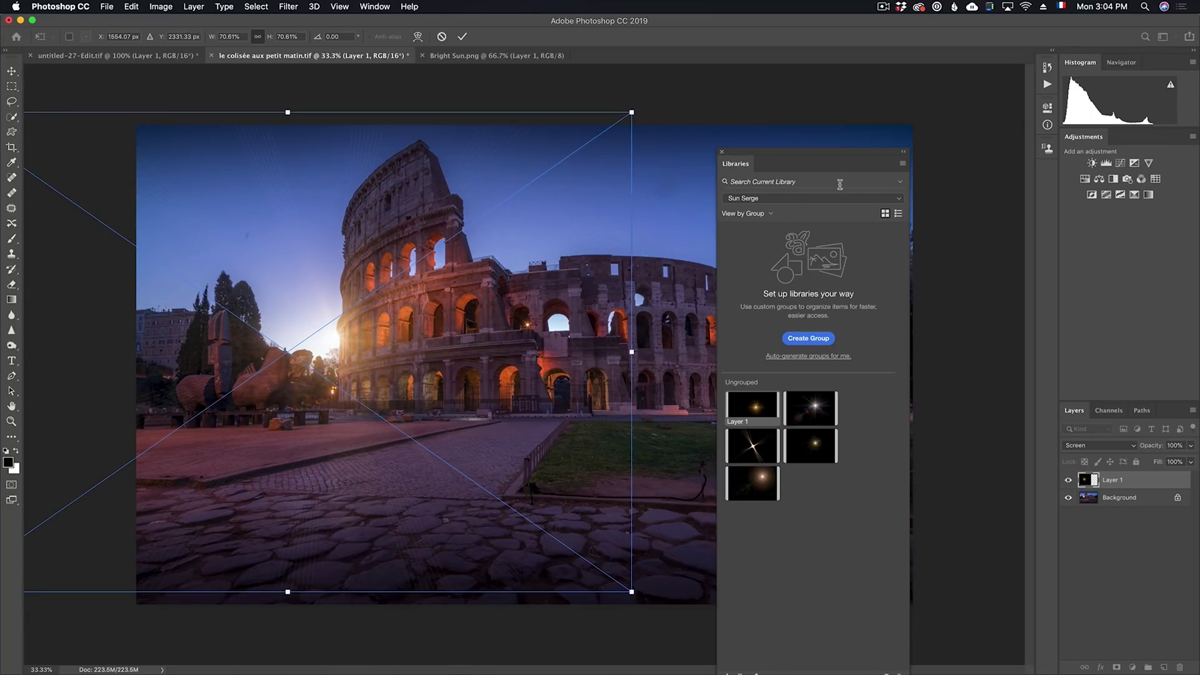
pyautogui.press('Return')
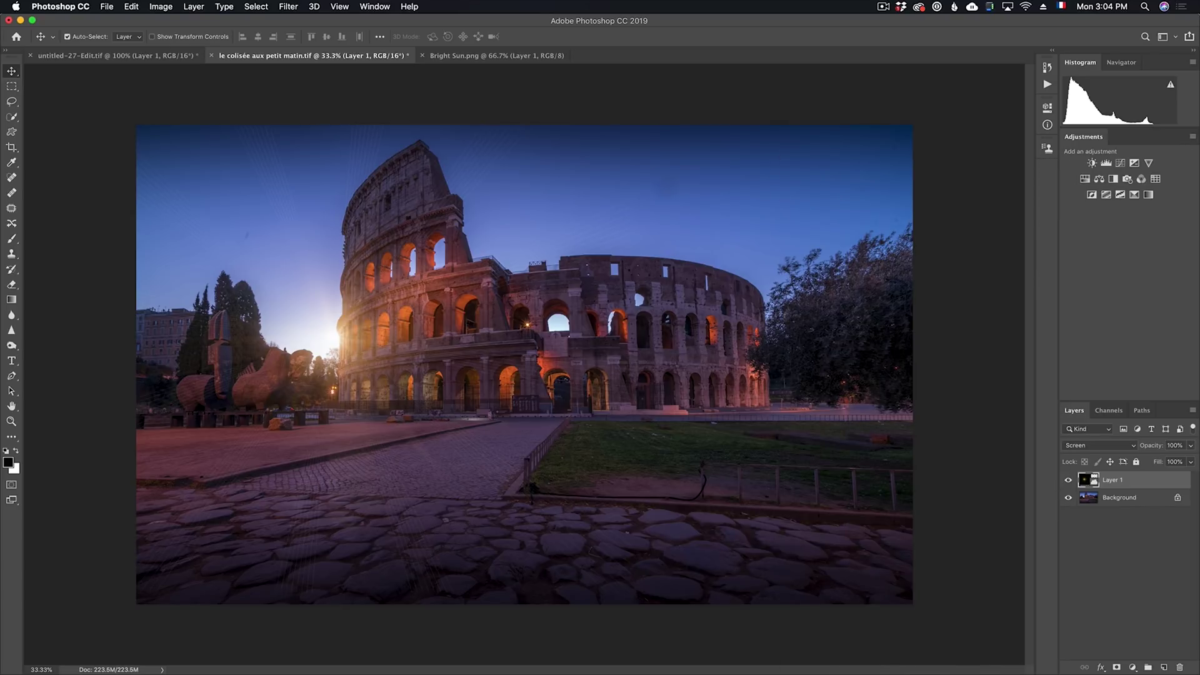
pyautogui.click(289, 8)
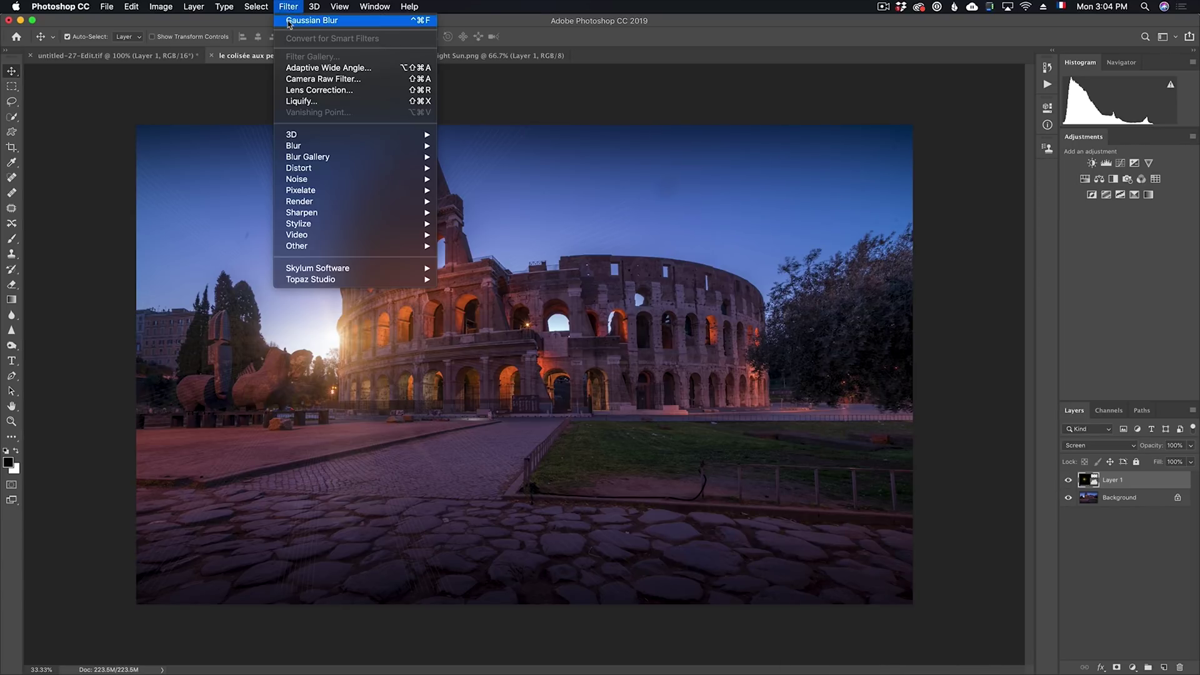
# Give the golden glow flare a 33.1-pixel Gaussian Blur and duplicate it as Layer 1 copy
pyautogui.click(296, 21)
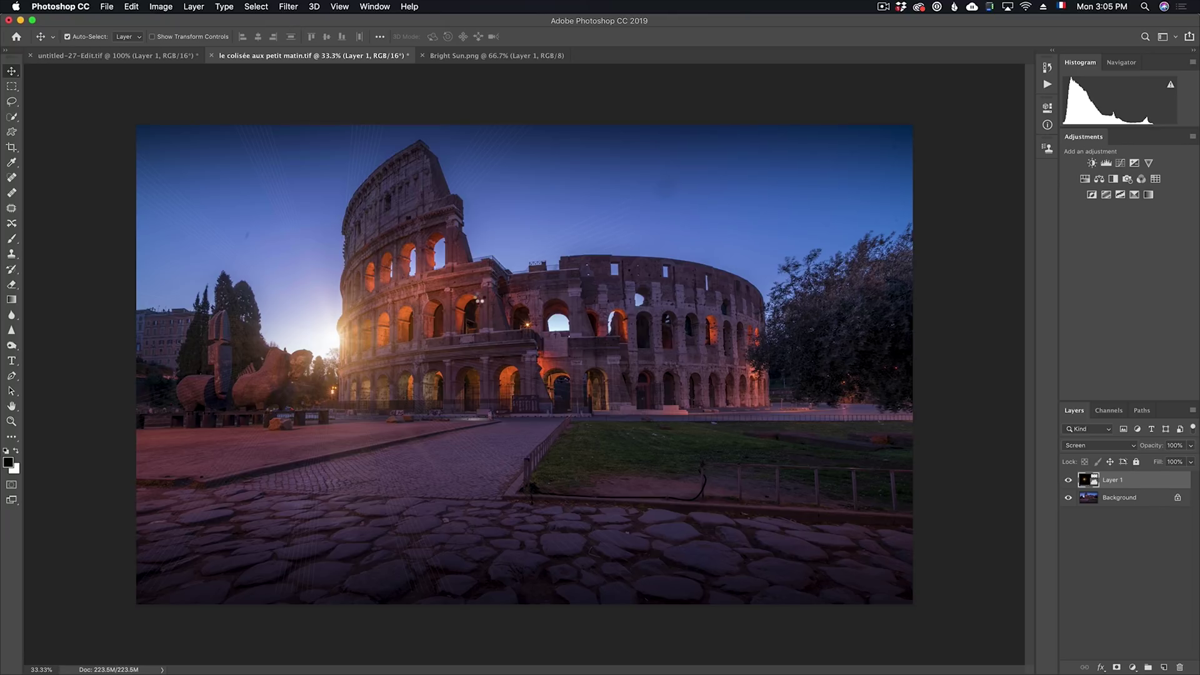
pyautogui.press('ctrl+alt+super+f')
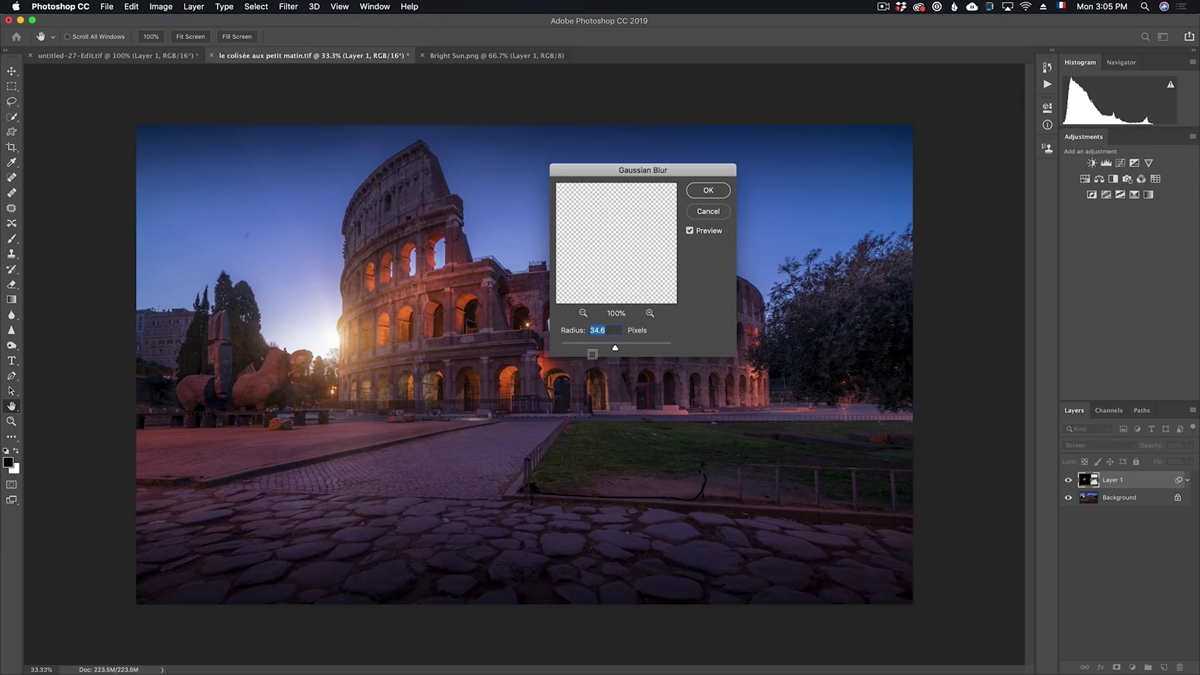
pyautogui.click(590, 347)
pyautogui.moveTo(580, 347); pyautogui.dragTo(590, 347)
pyautogui.moveTo(592, 348); pyautogui.dragTo(615, 353)
pyautogui.click(708, 189)
pyautogui.moveTo(1142, 484); pyautogui.dragTo(1131, 509)
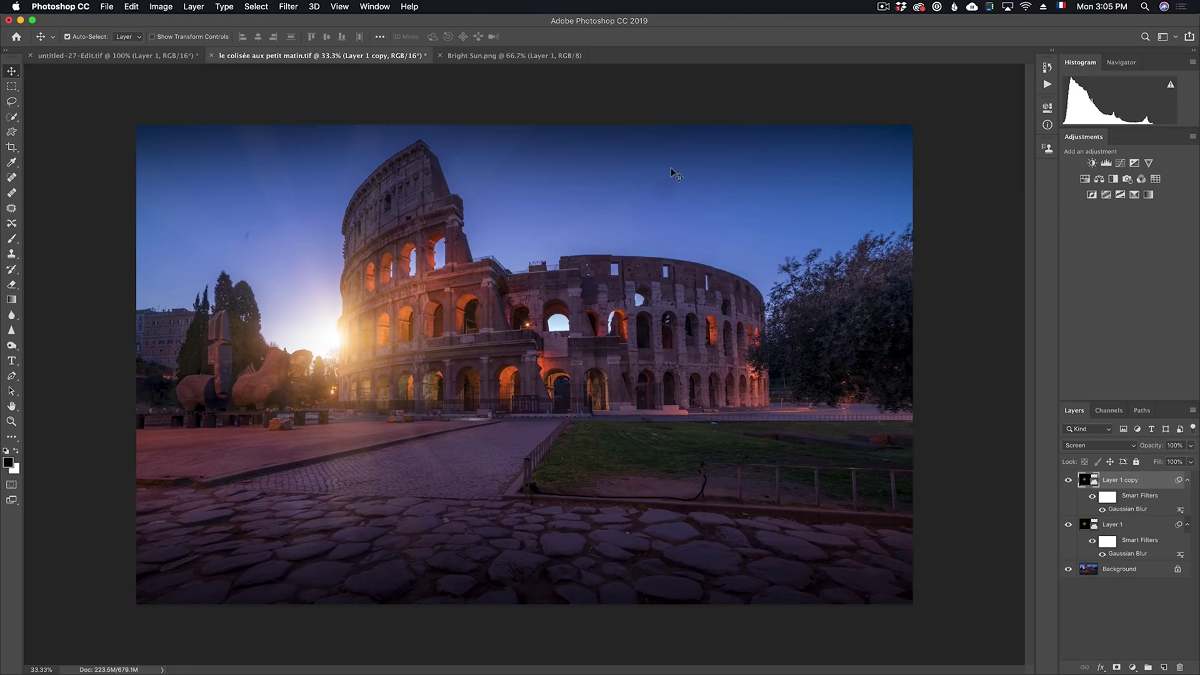
# Add a layer mask to Layer 1 copy and enlarge the brush to about 1258 pixels
pyautogui.click(1117, 668)
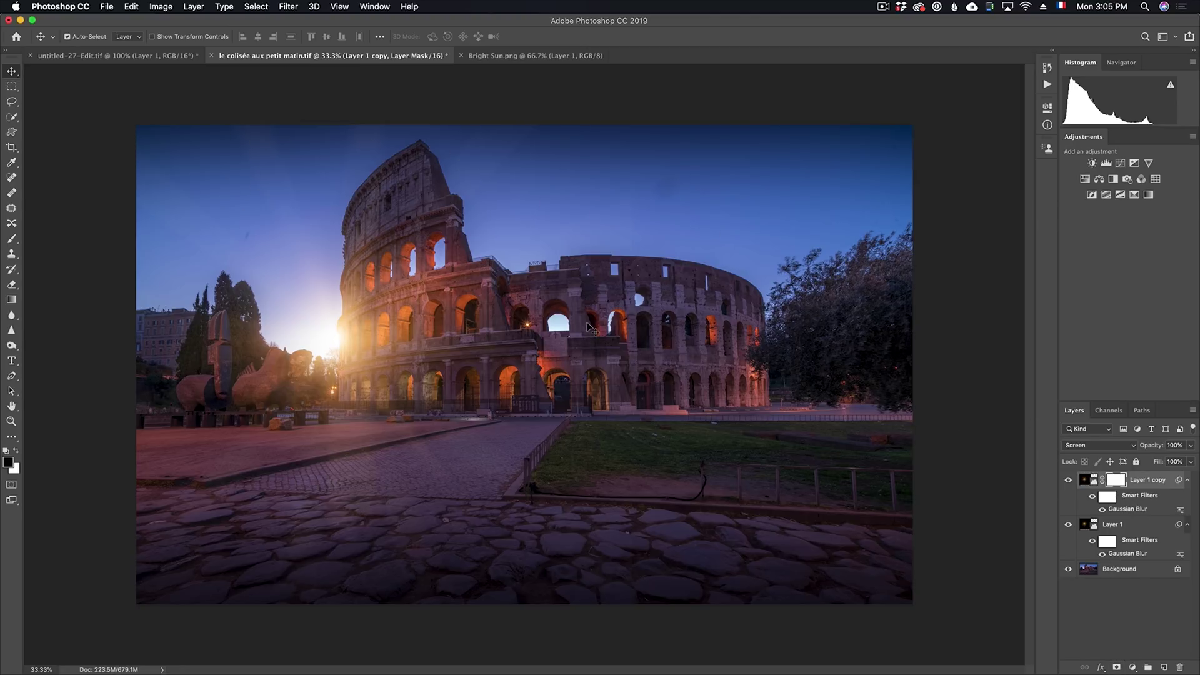
pyautogui.press('b')
pyautogui.moveTo(564, 232); pyautogui.dragTo(612, 237)
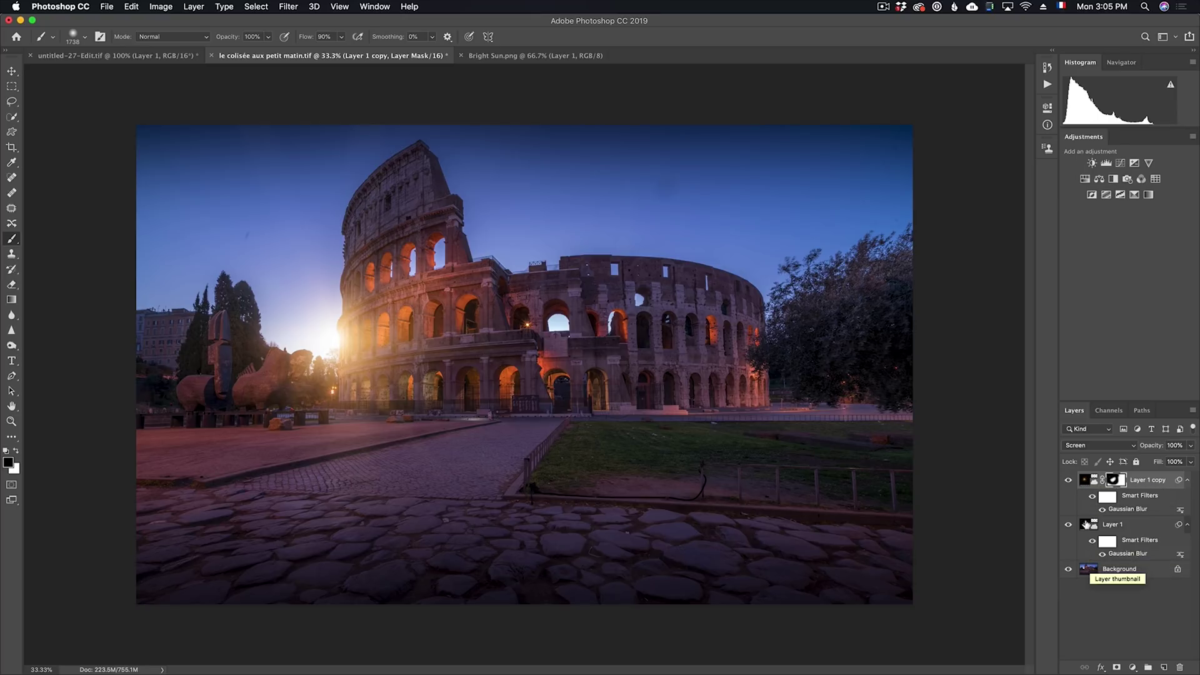
# Toggle the glow layers' visibility to compare the photo with and without the duplicate glow
pyautogui.moveTo(1068, 481)
pyautogui.mouseDown()
pyautogui.moveTo(1065, 532)
pyautogui.moveTo(1062, 481)
pyautogui.mouseUp()
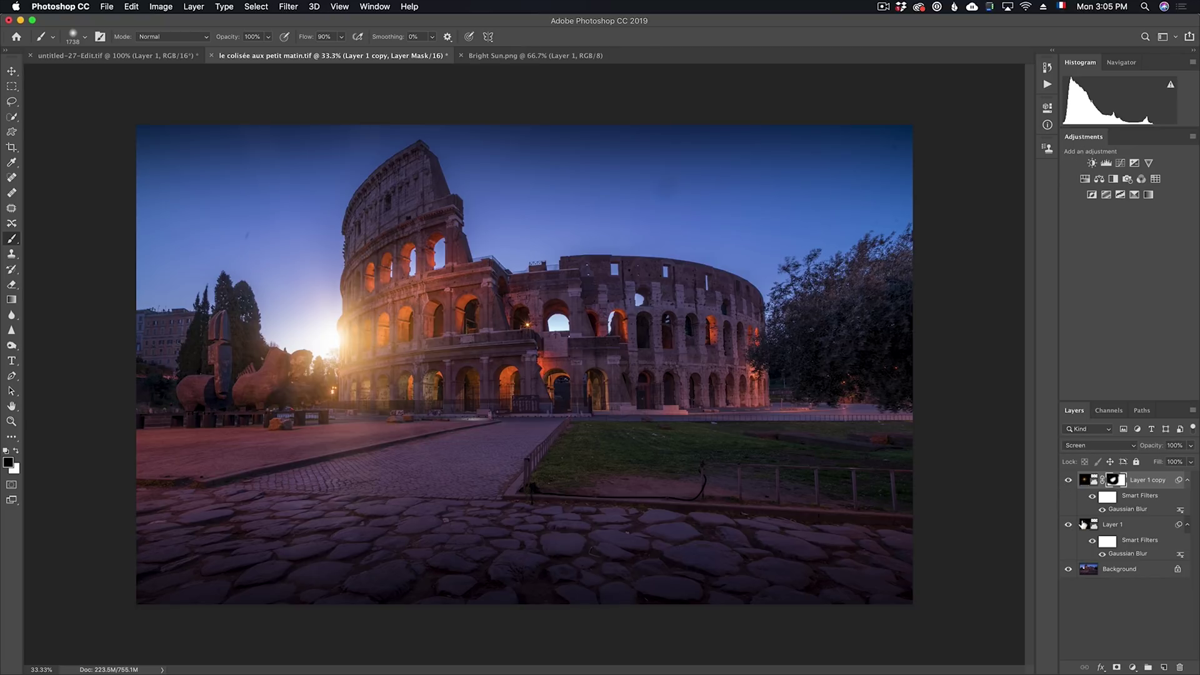
pyautogui.click(1069, 481)
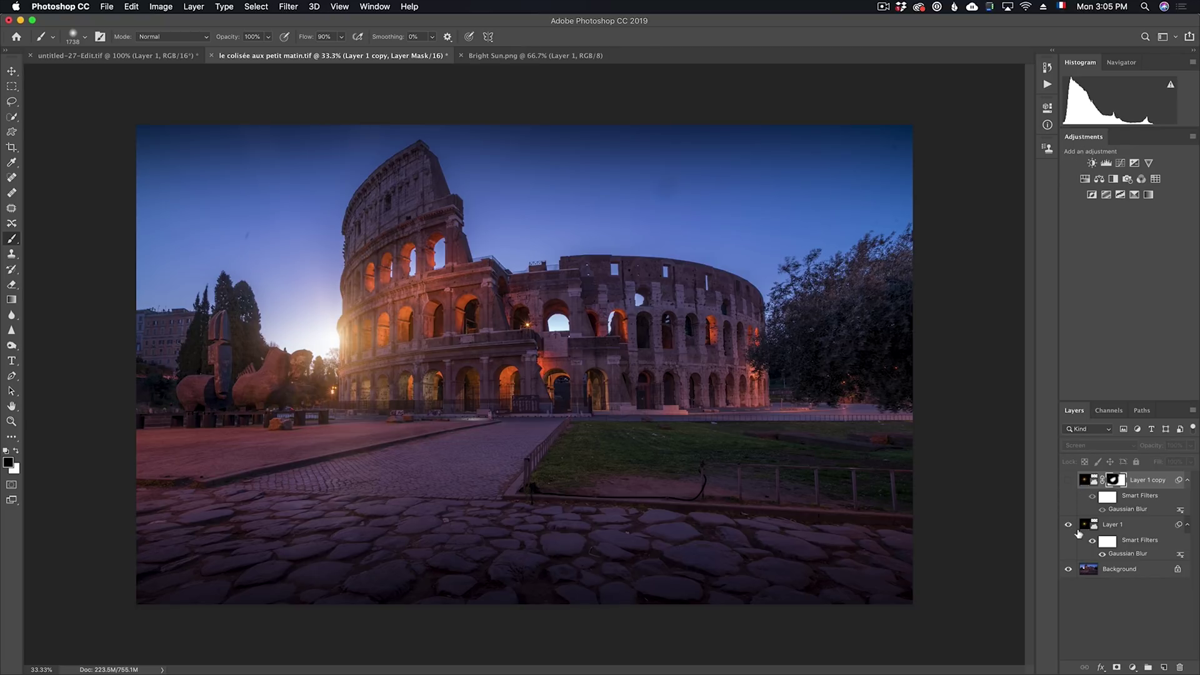
pyautogui.click(1069, 480)
# Switch the Libraries panel to PhotoSerge Sky Premium Collection and scroll through its sky thumbnails
pyautogui.moveTo(817, 86); pyautogui.dragTo(785, 88)
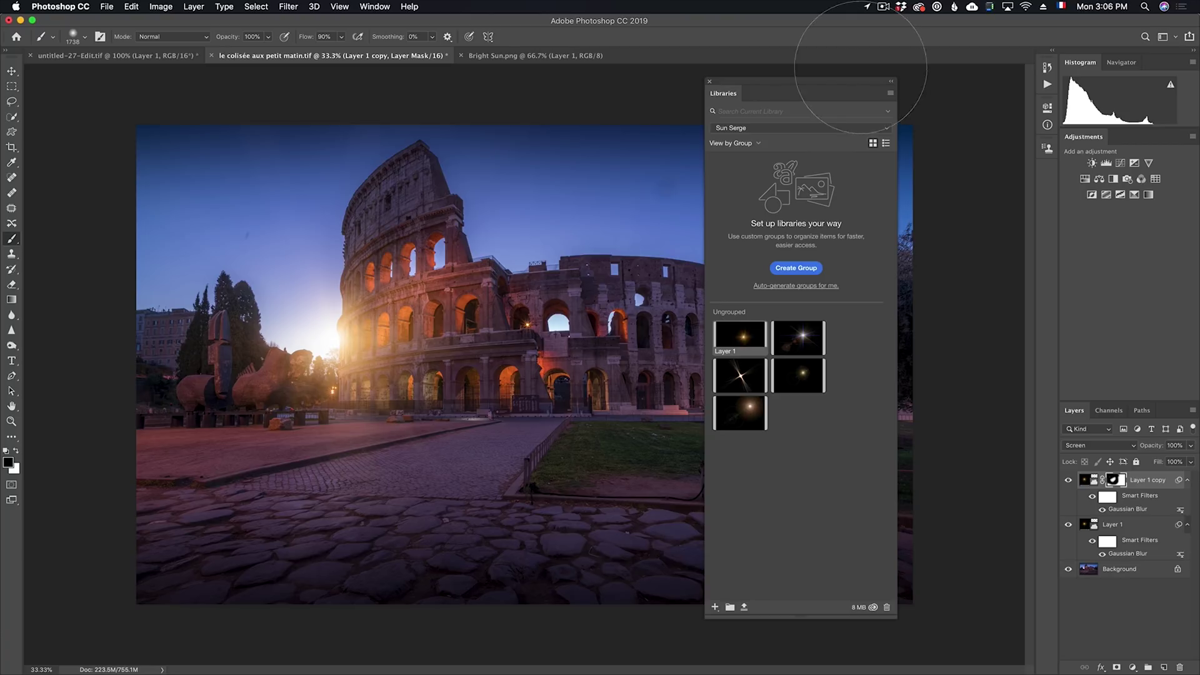
pyautogui.click(804, 129)
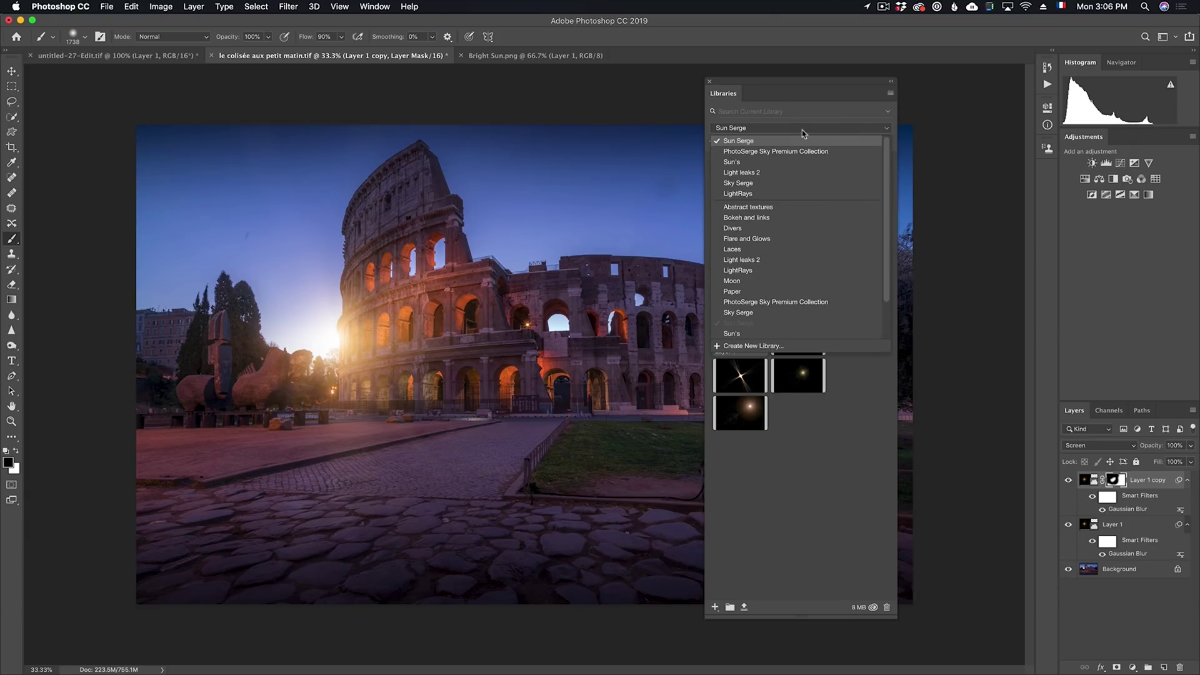
pyautogui.click(802, 151)
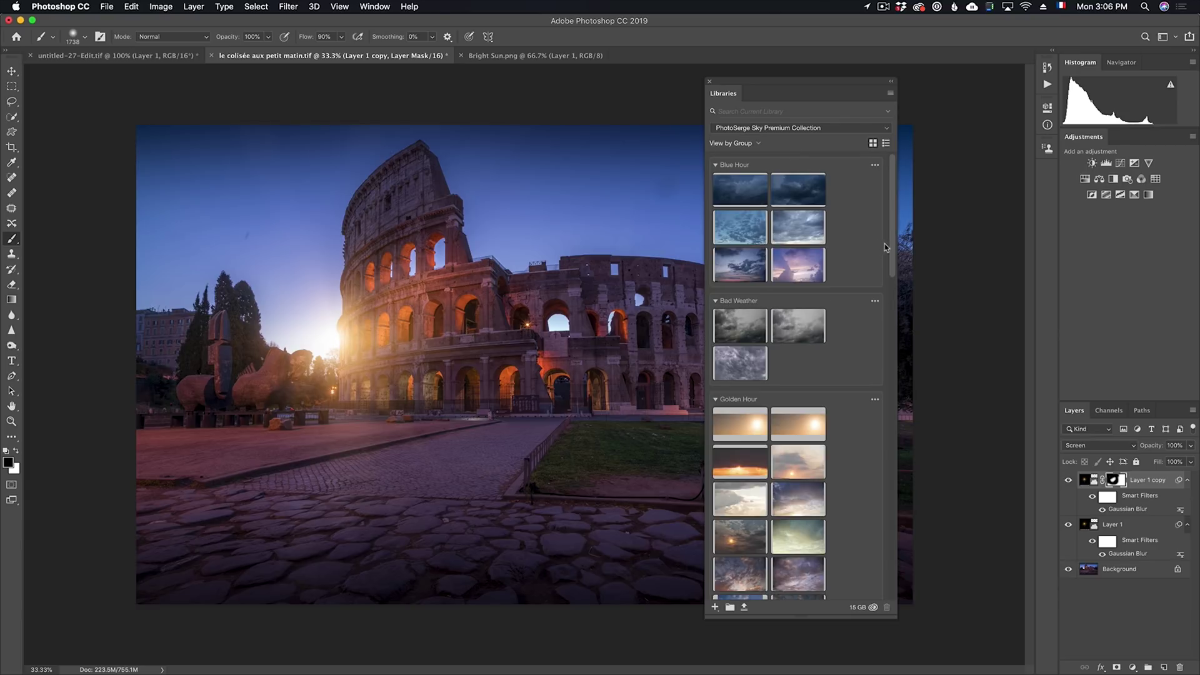
pyautogui.moveTo(892, 251); pyautogui.dragTo(895, 277)
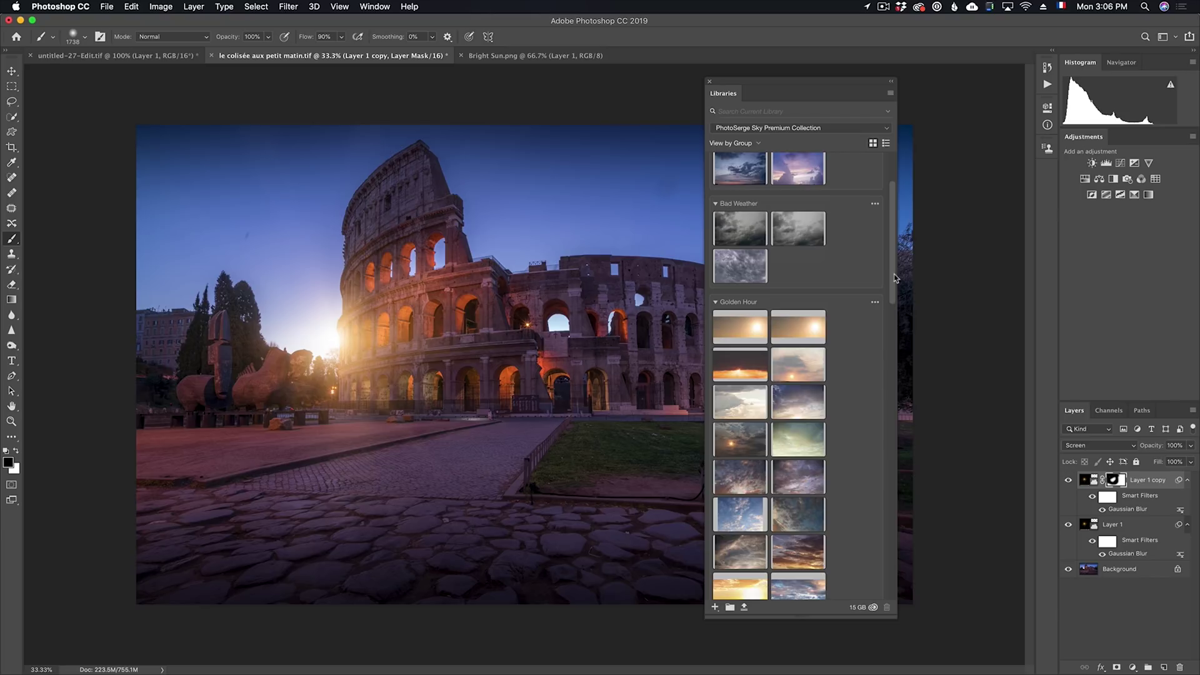